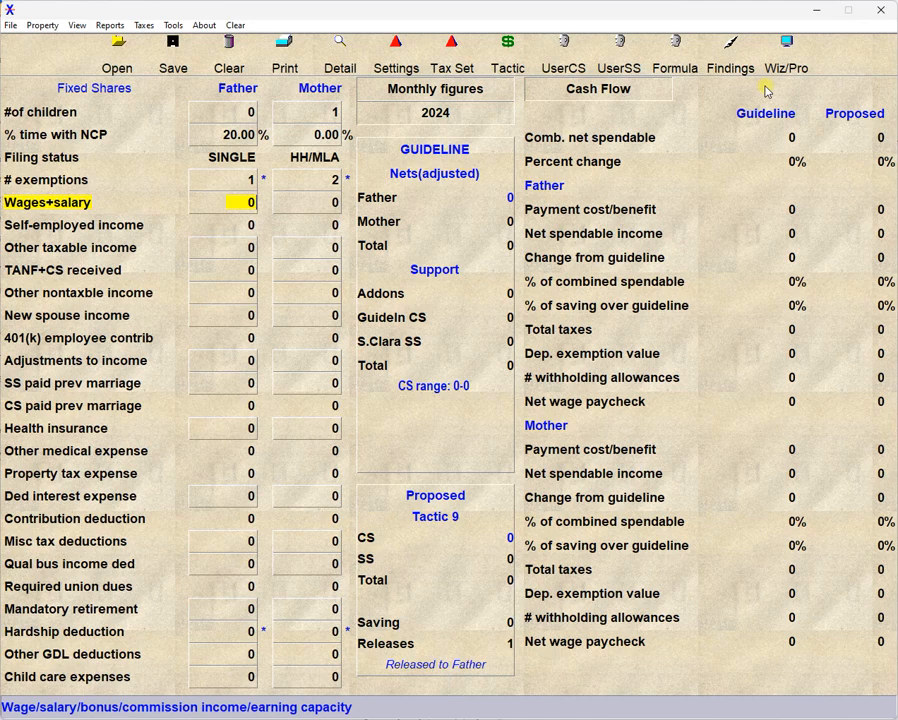
Switch to the data input Wizard to view its introduction, and return to the Professional screen.
{"action": "left_click", "coordinate": [778, 64]}
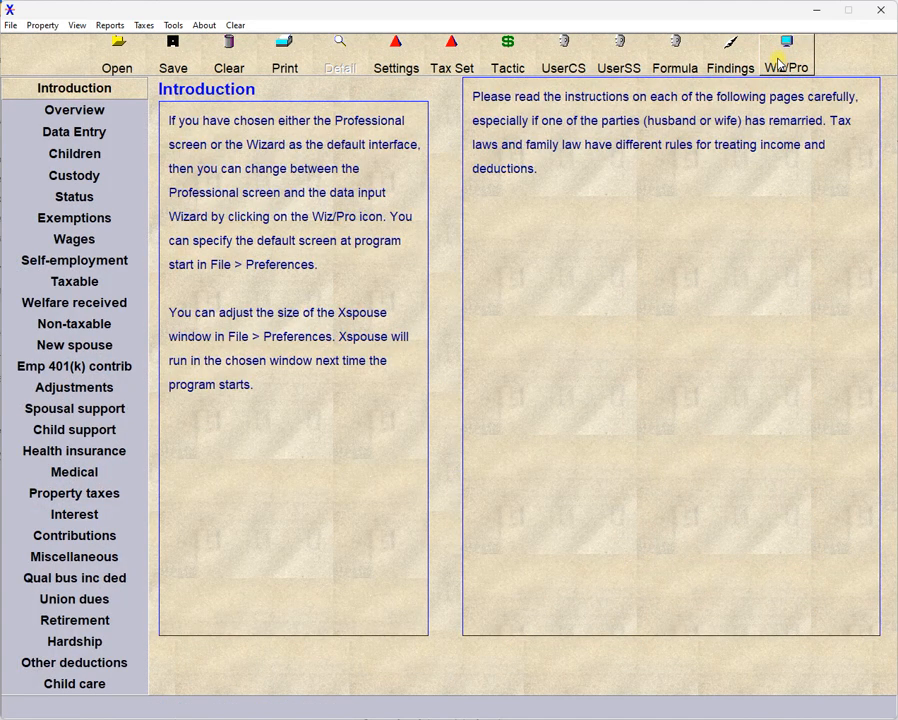
{"action": "left_click", "coordinate": [778, 62]}
{"action": "left_click", "coordinate": [778, 62]}
{"action": "left_click", "coordinate": [779, 62]}
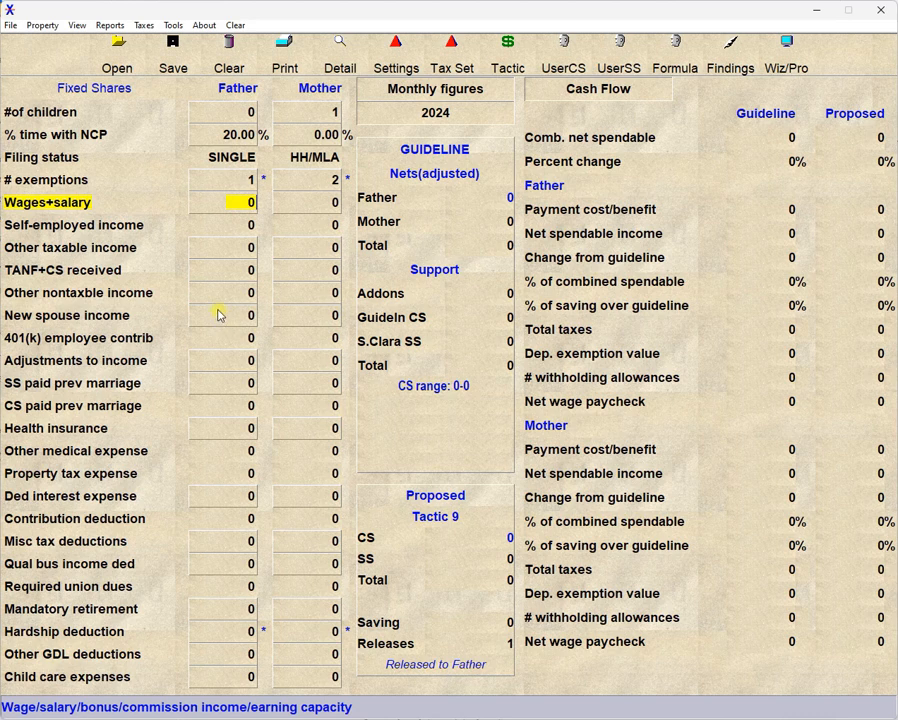
In the other taxable income breakdown, enter 123 royalty income and 456 rental income for the Father, and accept it.
{"action": "double_click", "coordinate": [226, 250]}
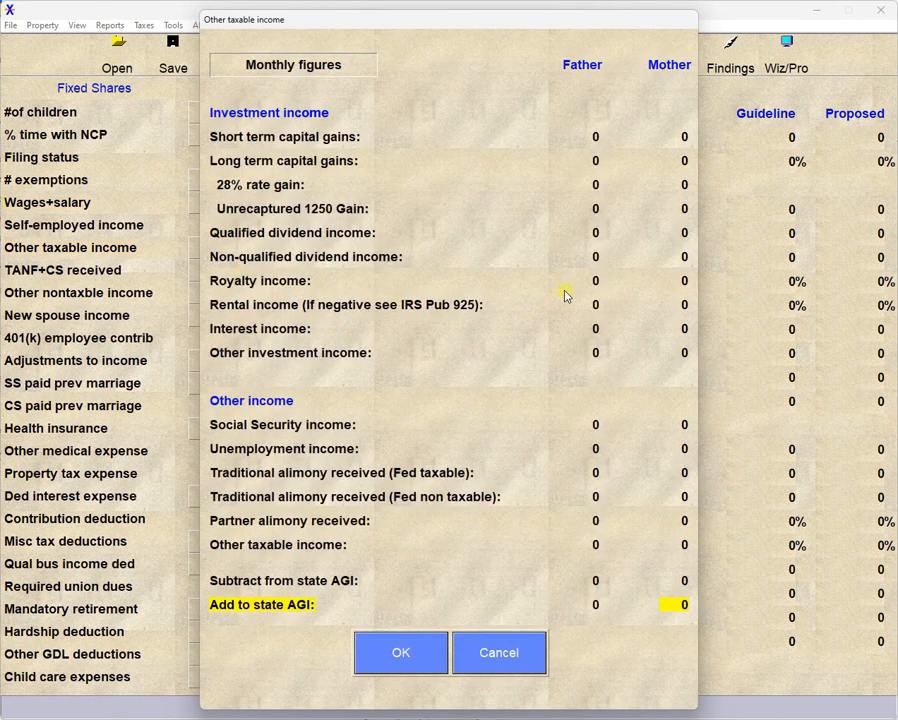
{"action": "left_click", "coordinate": [596, 281]}
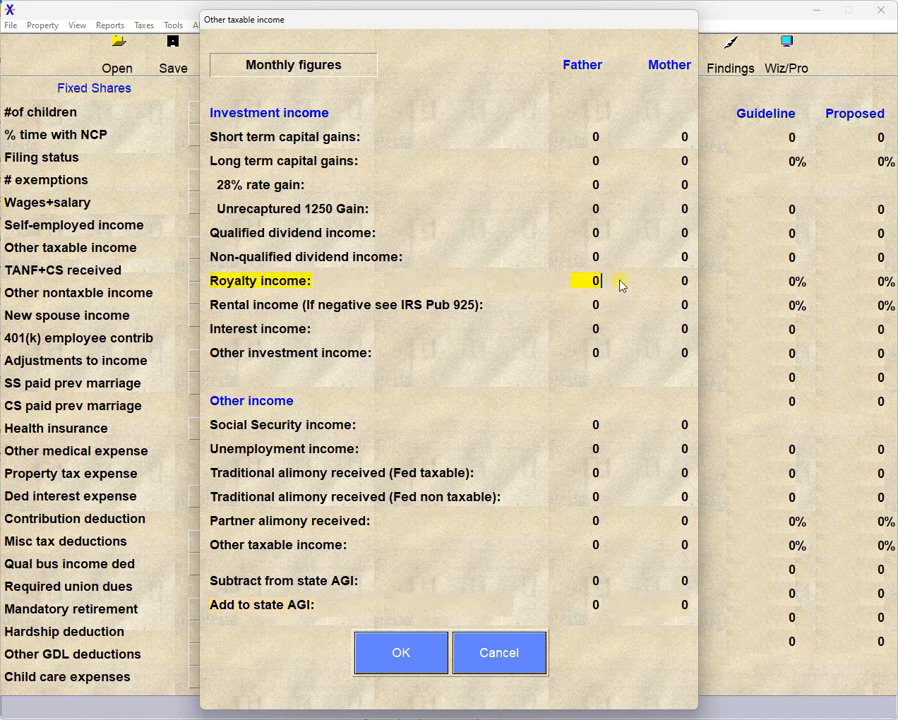
{"action": "type", "text": "123"}
{"action": "key", "text": "Down"}
{"action": "type", "text": "456"}
{"action": "key", "text": "Down"}
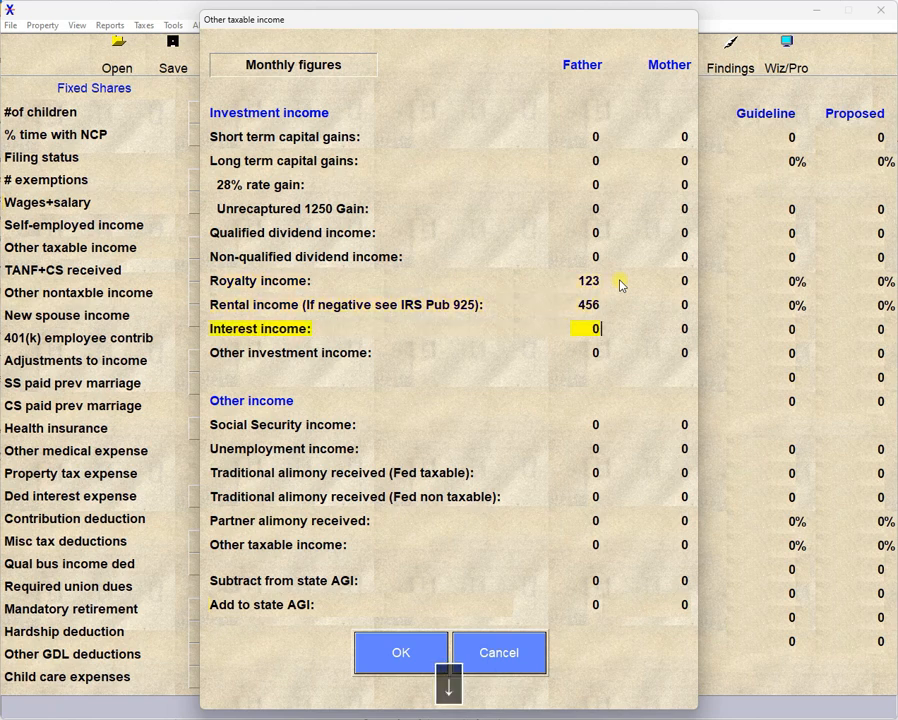
{"action": "left_click", "coordinate": [383, 655]}
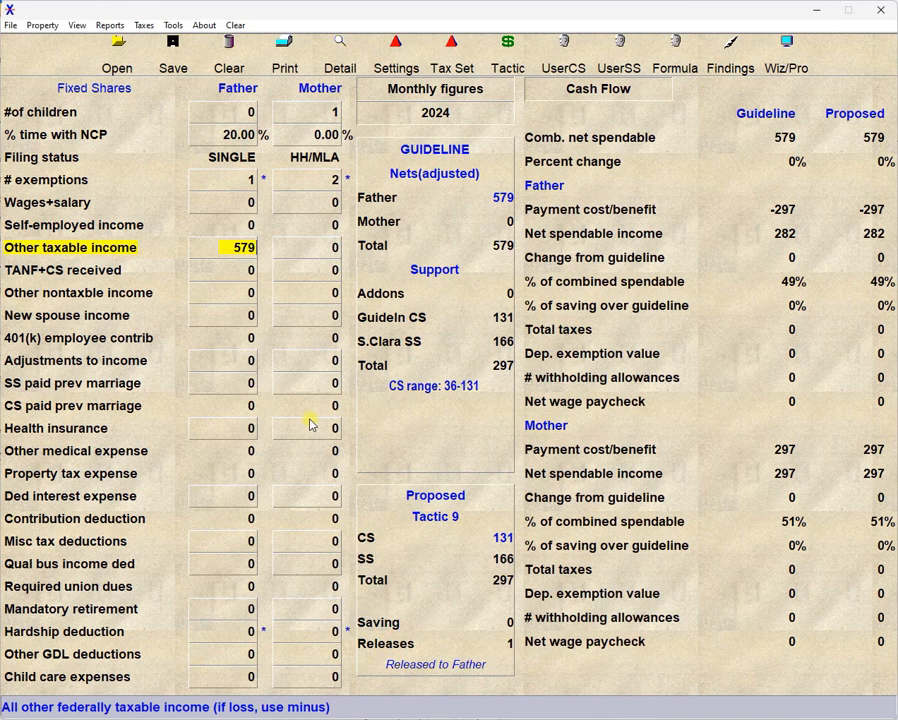
Set the Father's other taxable income total to 789 directly, and review and accept its detailed breakdown.
{"action": "left_click", "coordinate": [238, 253]}
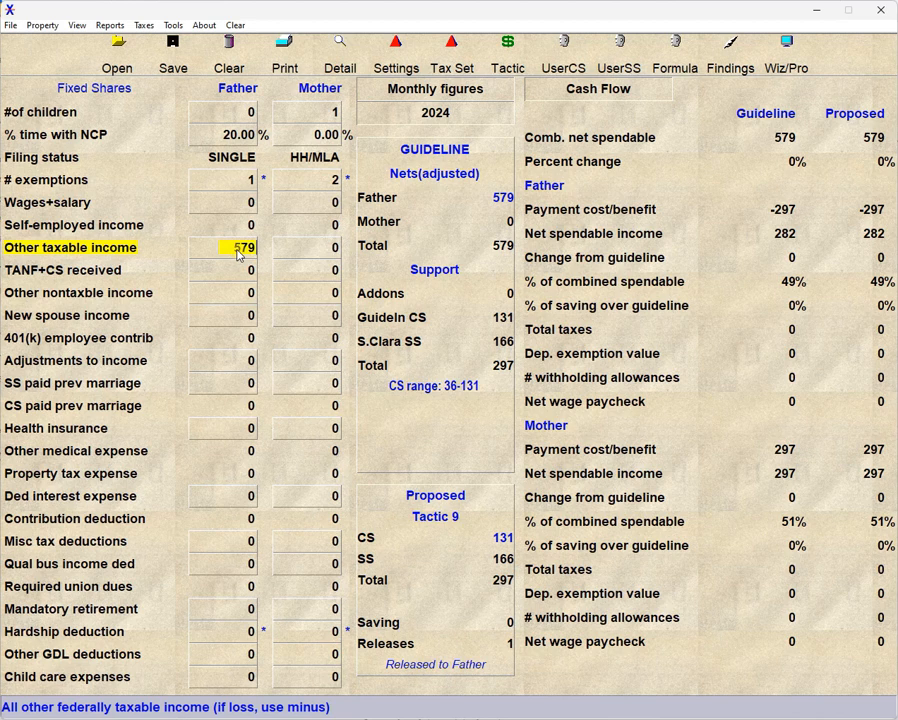
{"action": "type", "text": "789"}
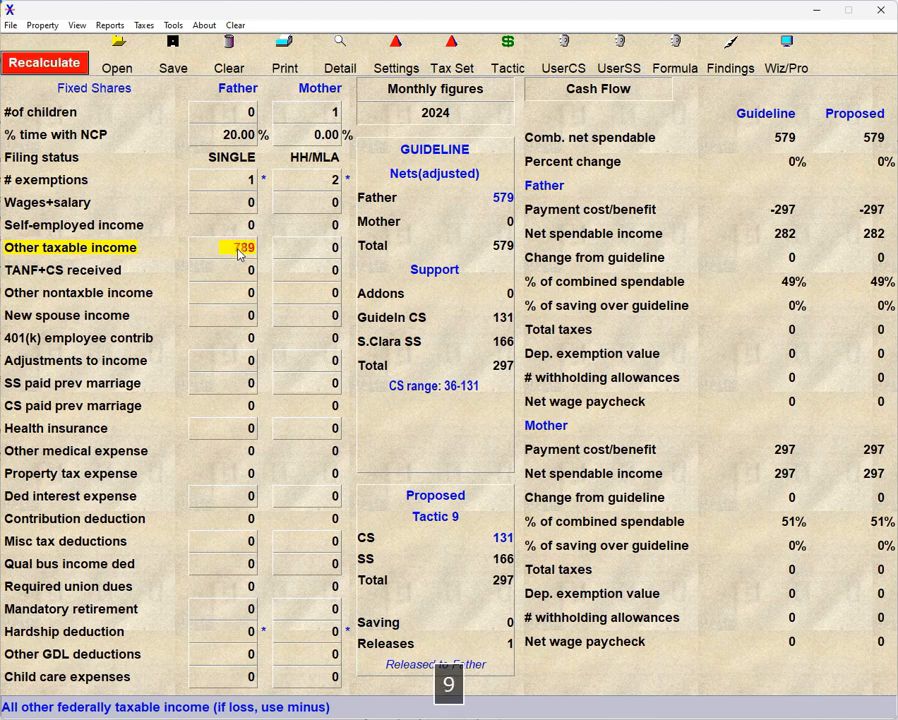
{"action": "double_click", "coordinate": [238, 253]}
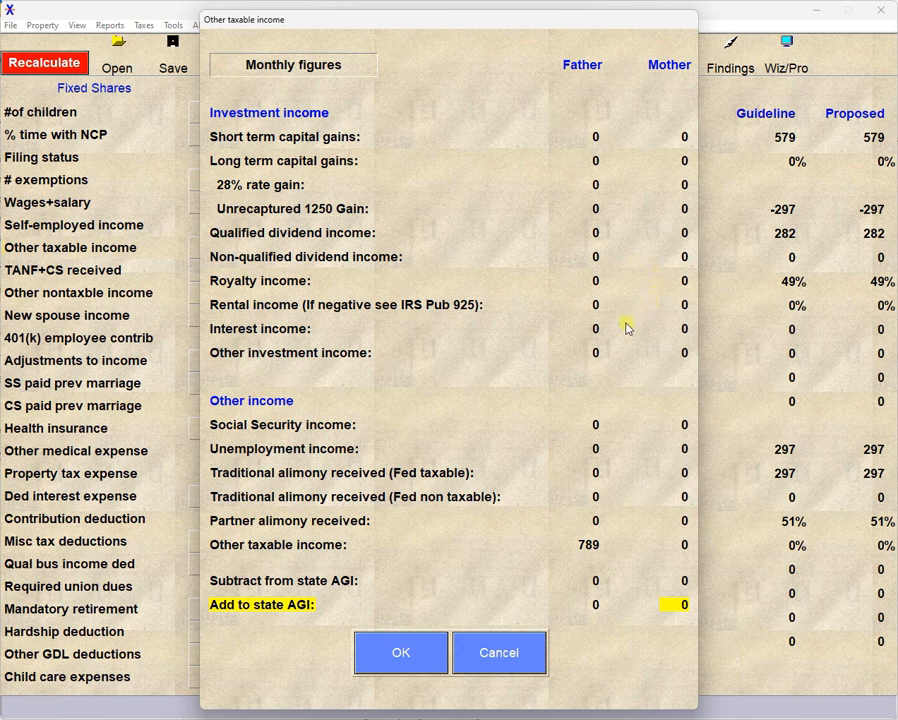
{"action": "left_click", "coordinate": [403, 653]}
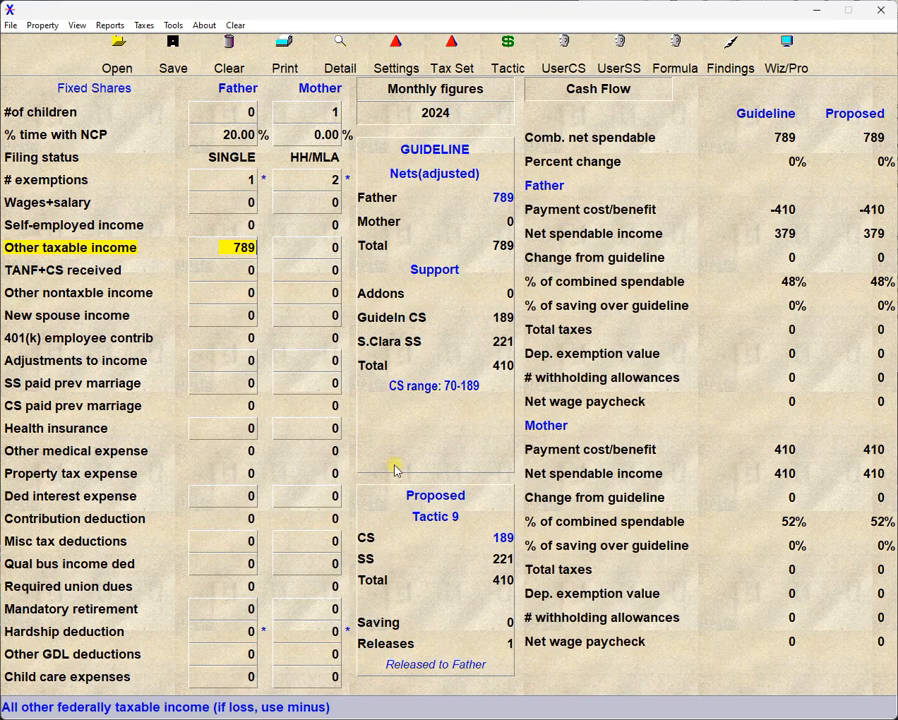
Set the Father's other nontaxable income to 456 and accept its detailed breakdown.
{"action": "left_click", "coordinate": [230, 297]}
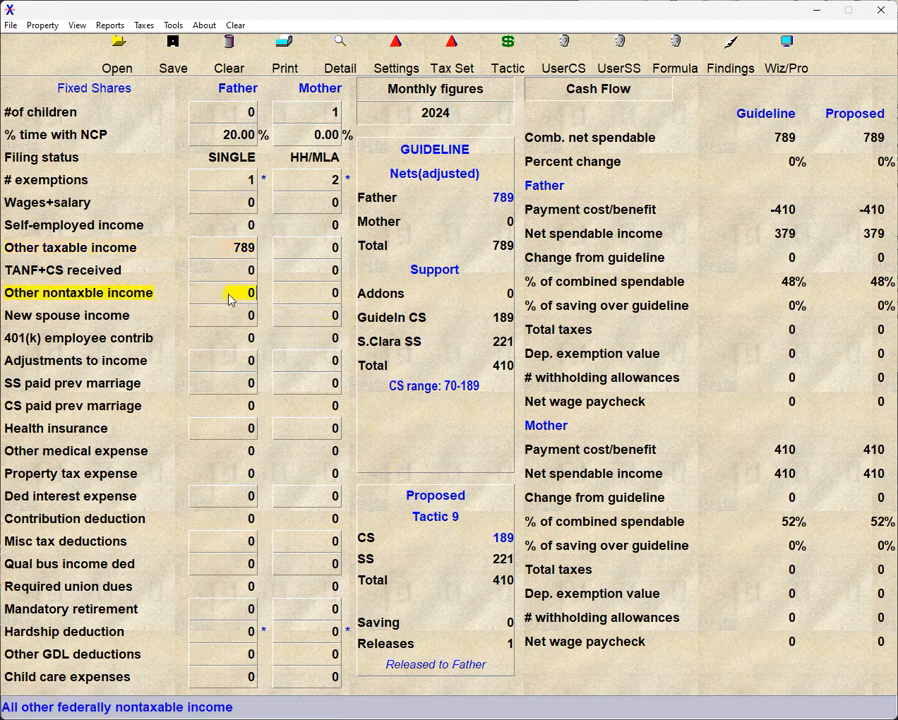
{"action": "type", "text": "456"}
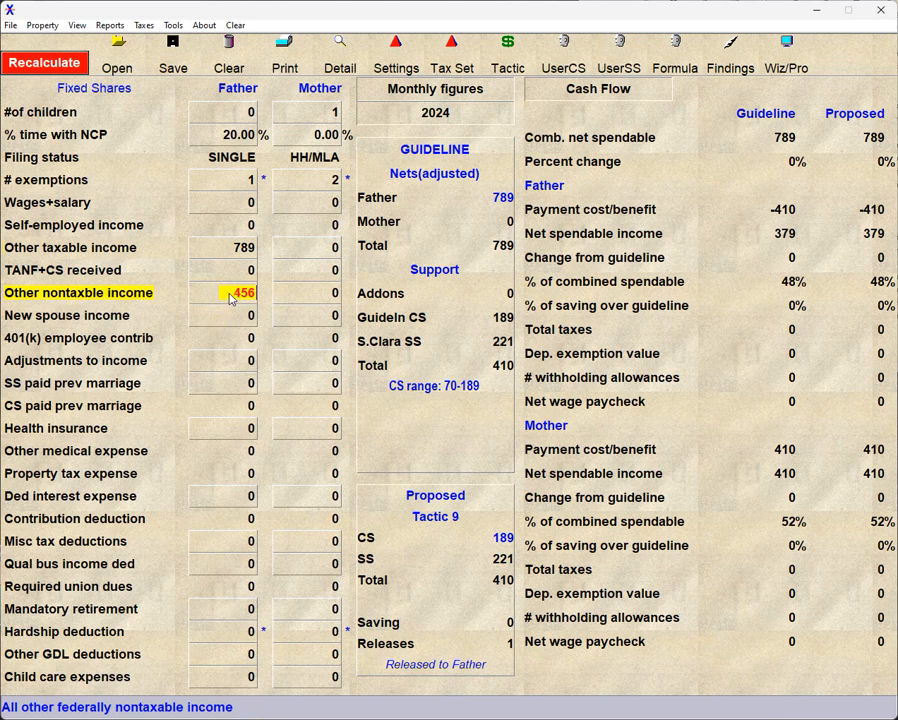
{"action": "double_click", "coordinate": [231, 294]}
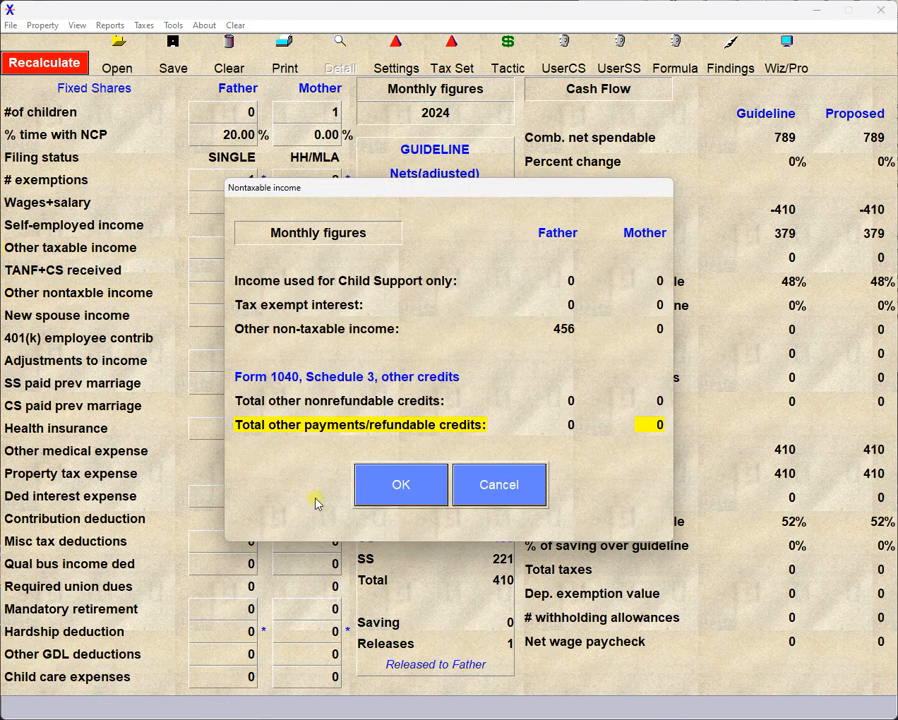
{"action": "left_click", "coordinate": [402, 486]}
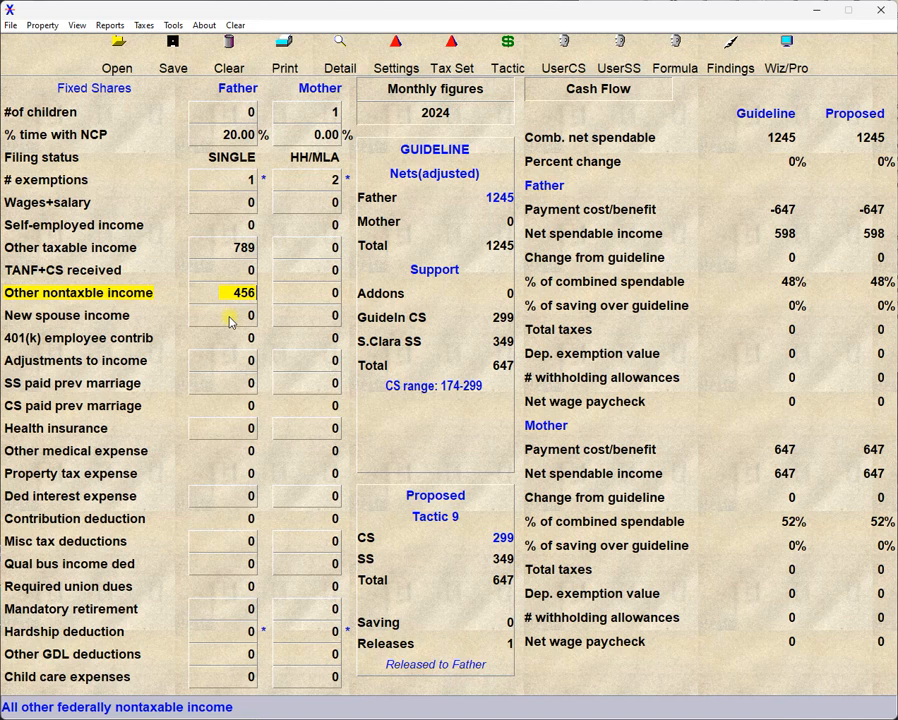
View the detailed breakdown of the Father's new spouse income and close it without entering any figures.
{"action": "left_click", "coordinate": [229, 316]}
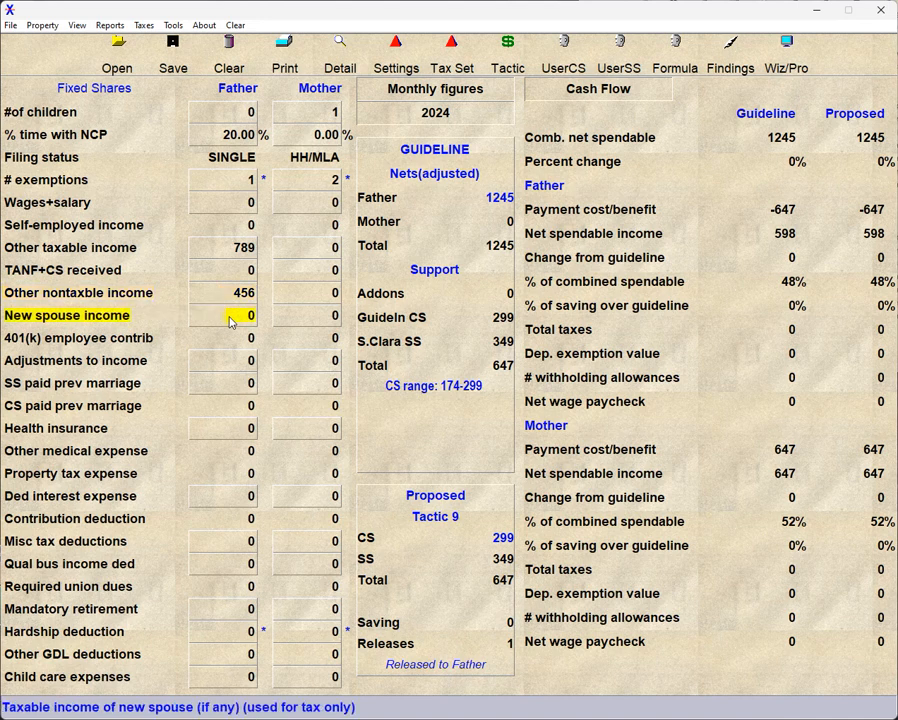
{"action": "key", "text": "d"}
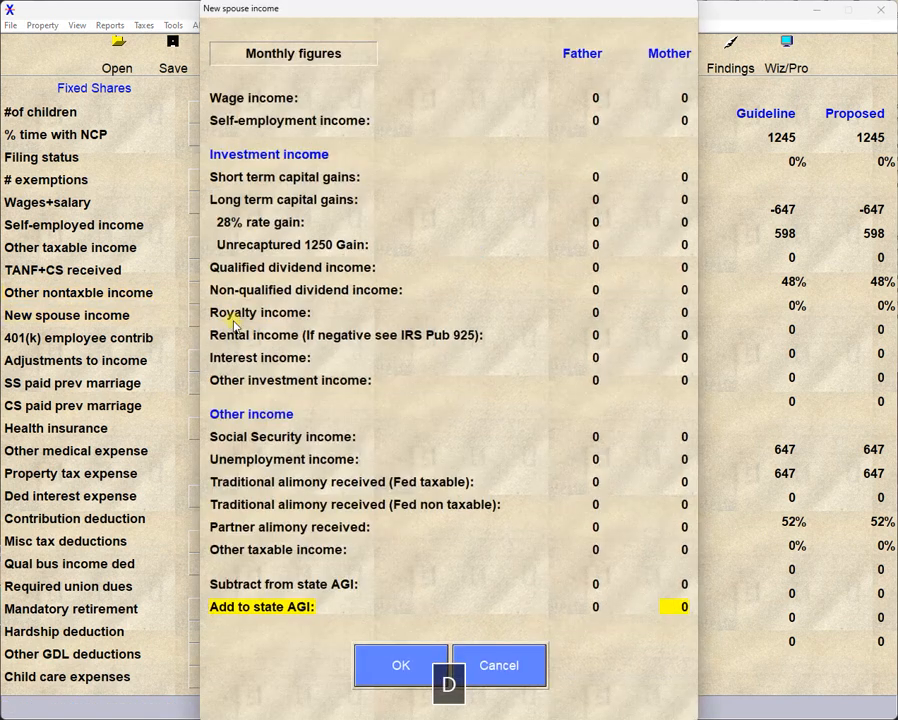
{"action": "left_click", "coordinate": [419, 677]}
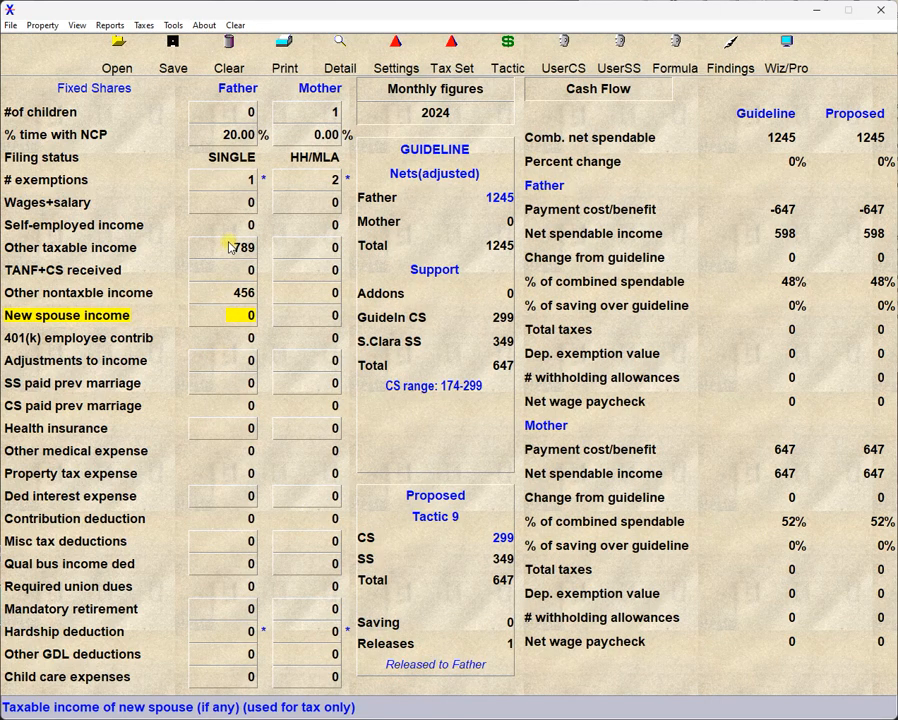
Move through the Father and Mother income fields starting at the Father's wages and ending at his SS paid prev marriage.
{"action": "left_click", "coordinate": [234, 202]}
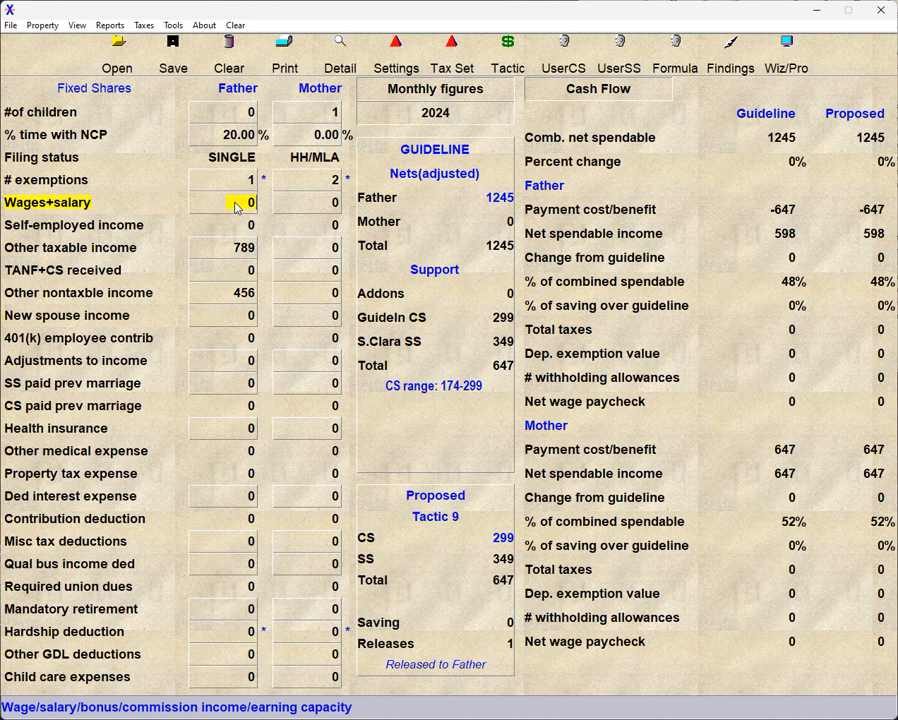
{"action": "key", "text": "Down"}
{"action": "key", "text": "Down"}
{"action": "key", "text": "Down"}
{"action": "key", "text": "Right"}
{"action": "key", "text": "Up"}
{"action": "key", "text": "Up"}
{"action": "key", "text": "Up"}
{"action": "key", "text": "Left"}
{"action": "key", "text": "Down"}
{"action": "key", "text": "Down"}
{"action": "key", "text": "Down"}
{"action": "key", "text": "Down"}
{"action": "key", "text": "Down"}
{"action": "key", "text": "Down"}
{"action": "key", "text": "Down"}
{"action": "key", "text": "Down"}
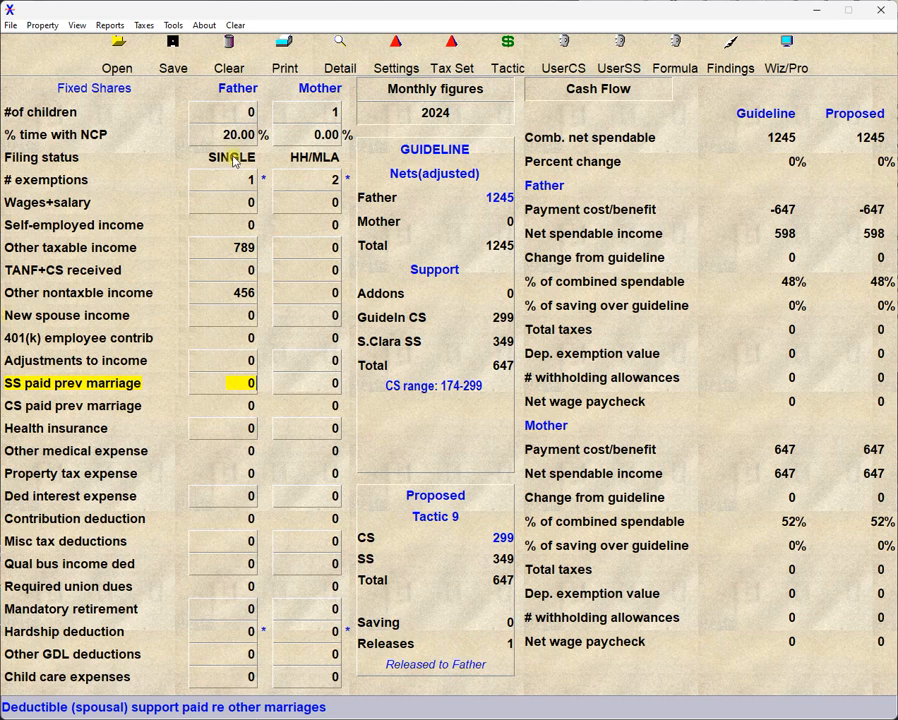
Cycle the filing statuses to HH/MLA for the Father and SINGLE for the Mother.
{"action": "left_click", "coordinate": [234, 160]}
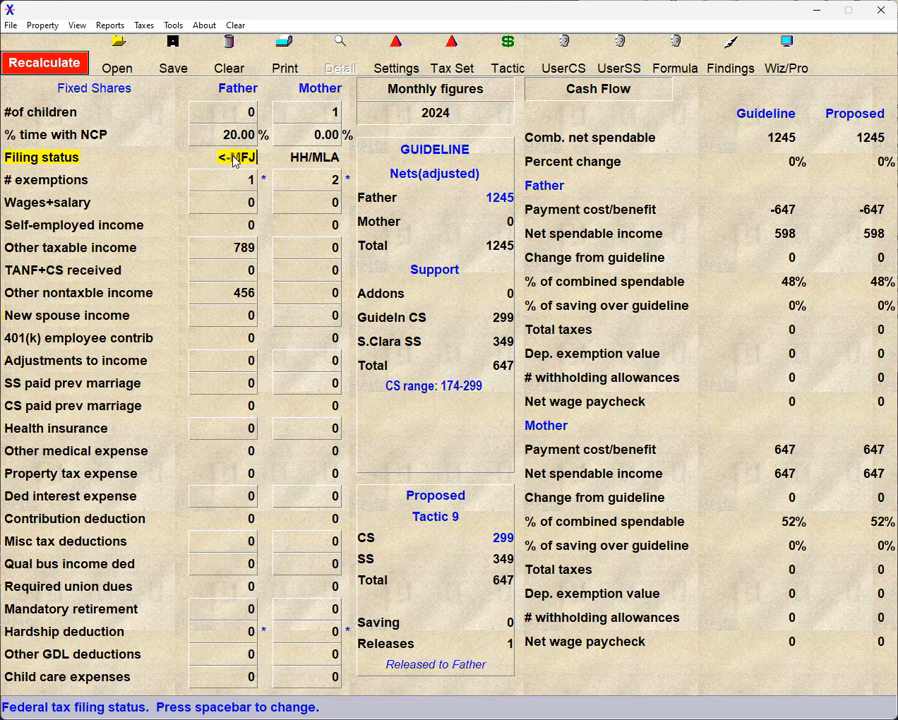
{"action": "left_click", "coordinate": [250, 165]}
{"action": "left_click", "coordinate": [314, 159]}
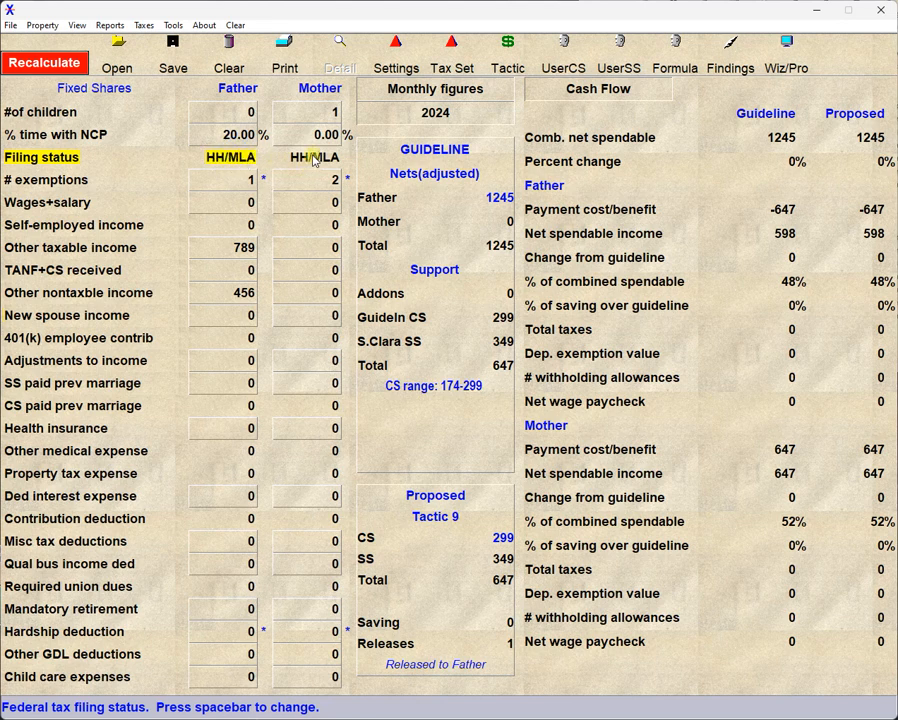
{"action": "key", "text": "space"}
{"action": "key", "text": "space"}
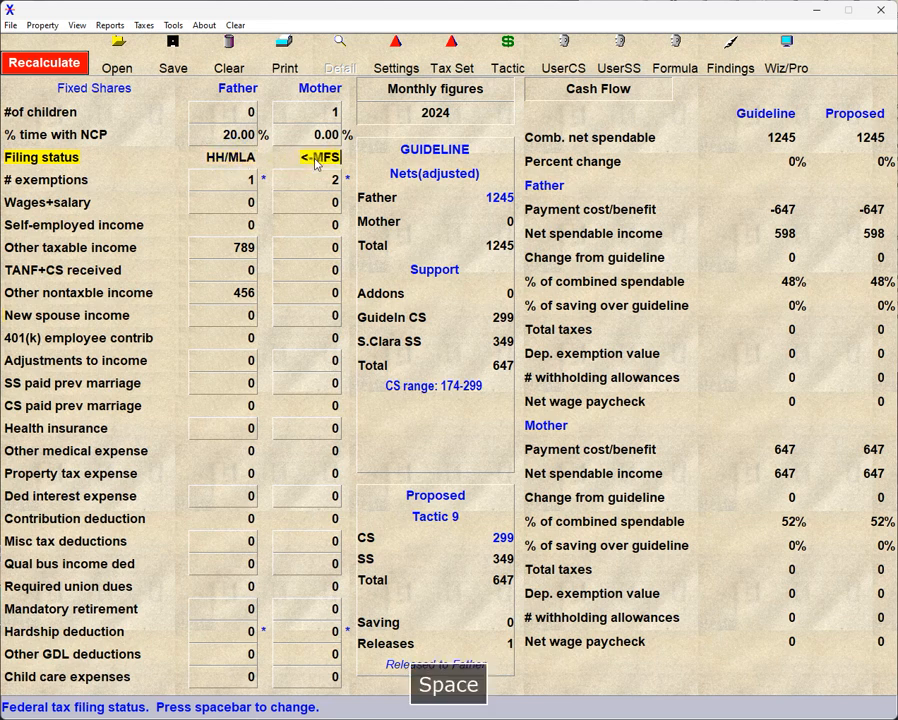
{"action": "key", "text": "space"}
{"action": "key", "text": "BackSpace"}
{"action": "key", "text": "BackSpace"}
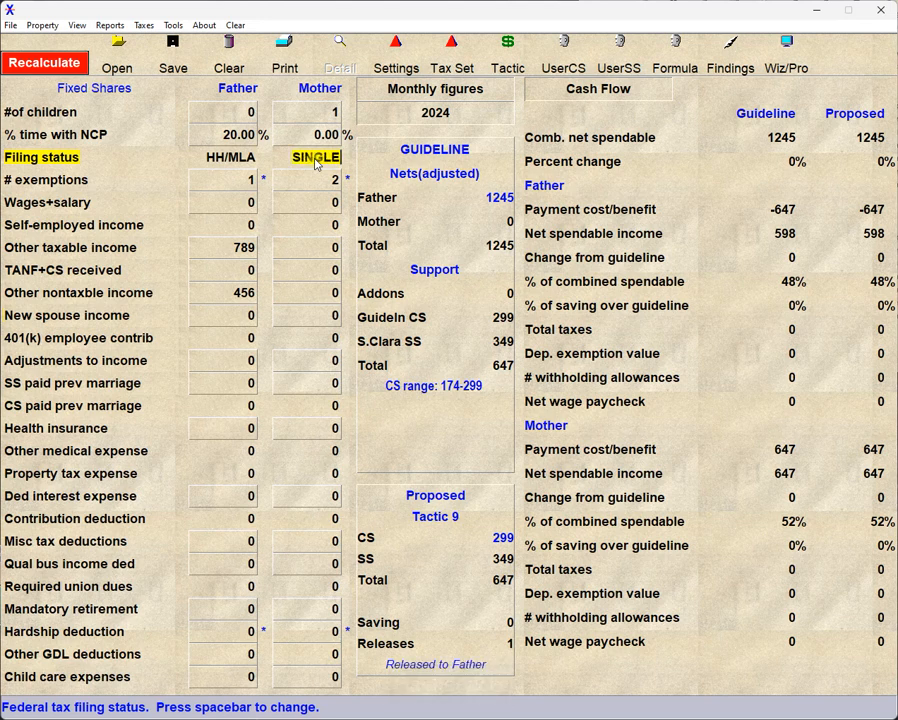
Set the Father's filing status to MFJ-> and try to recalculate while the Mother is filing as SINGLE.
{"action": "left_click", "coordinate": [237, 158]}
{"action": "left_click", "coordinate": [238, 160]}
{"action": "left_click", "coordinate": [237, 158]}
{"action": "left_click", "coordinate": [237, 158]}
{"action": "left_click", "coordinate": [52, 60]}
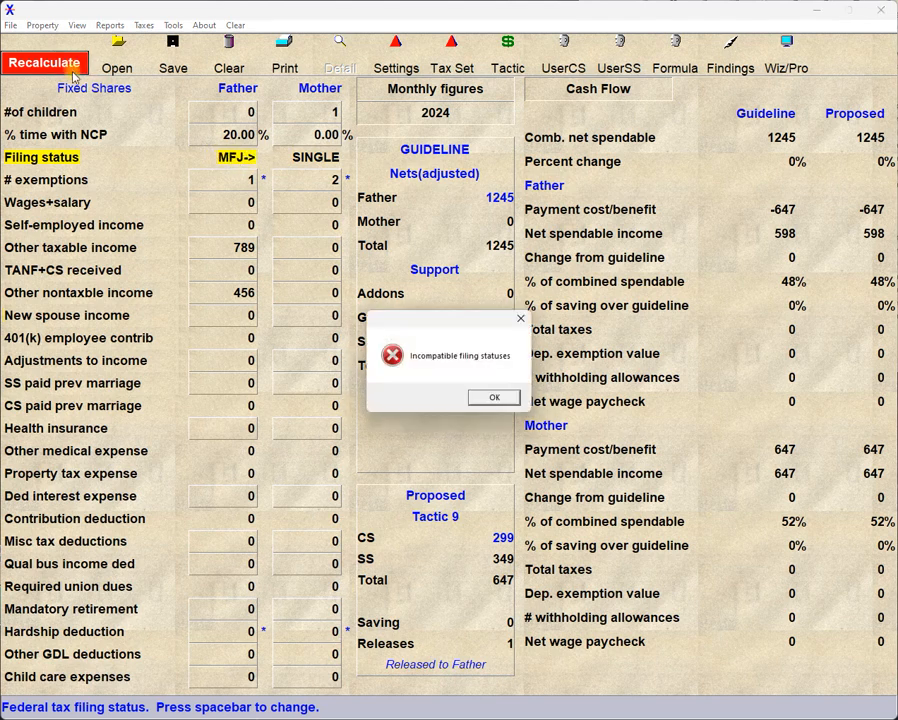
{"action": "left_click", "coordinate": [492, 399]}
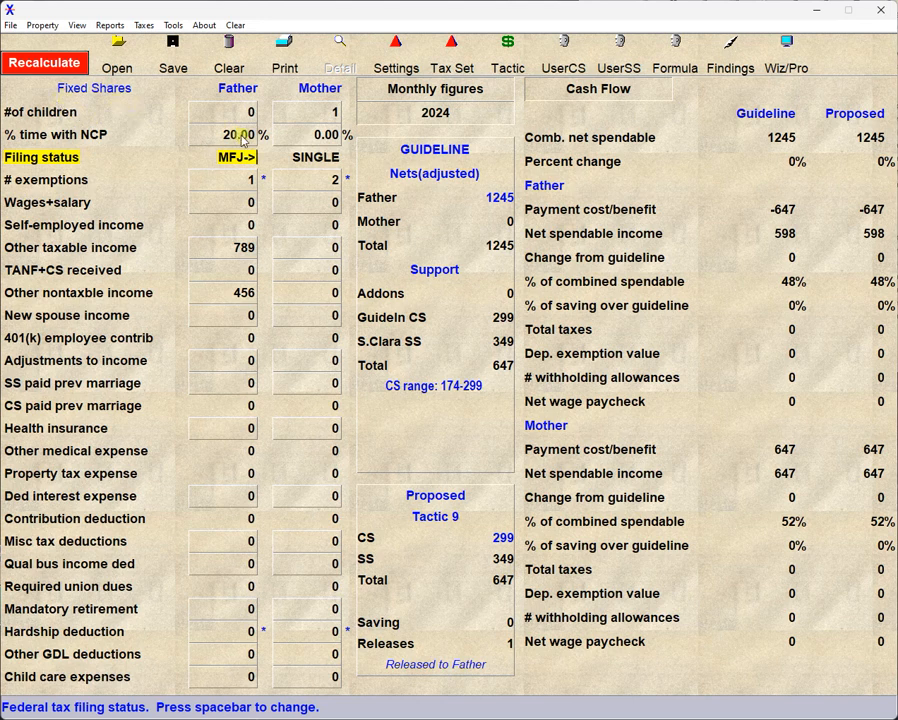
Set the Mother's filing status to <-MFJ and recalculate the support figures.
{"action": "left_click", "coordinate": [306, 162]}
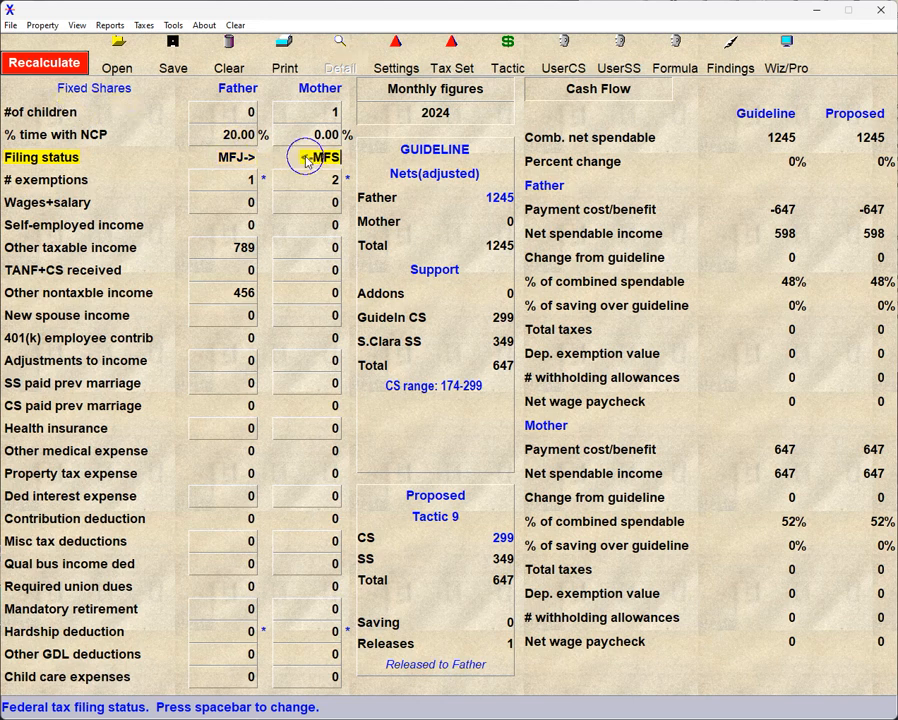
{"action": "left_click", "coordinate": [306, 160]}
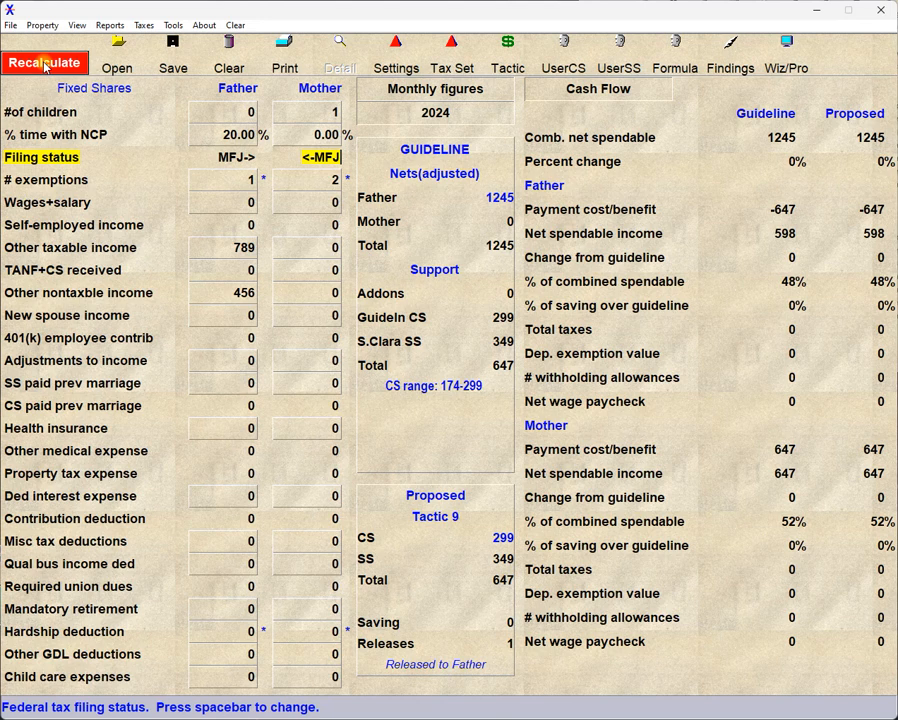
{"action": "left_click", "coordinate": [45, 64]}
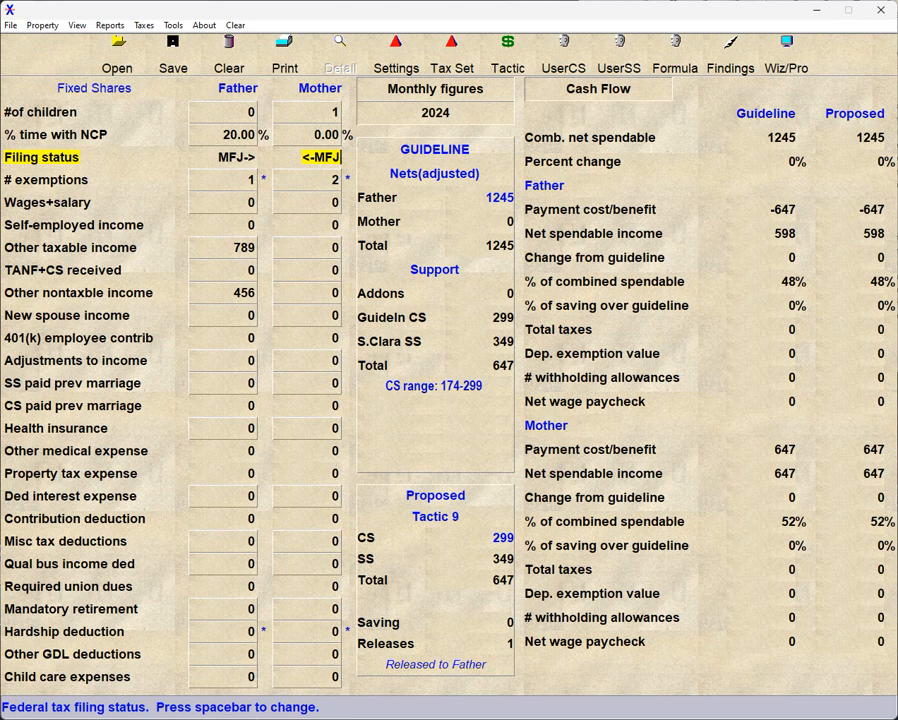
{"action": "key", "text": "Tab"}
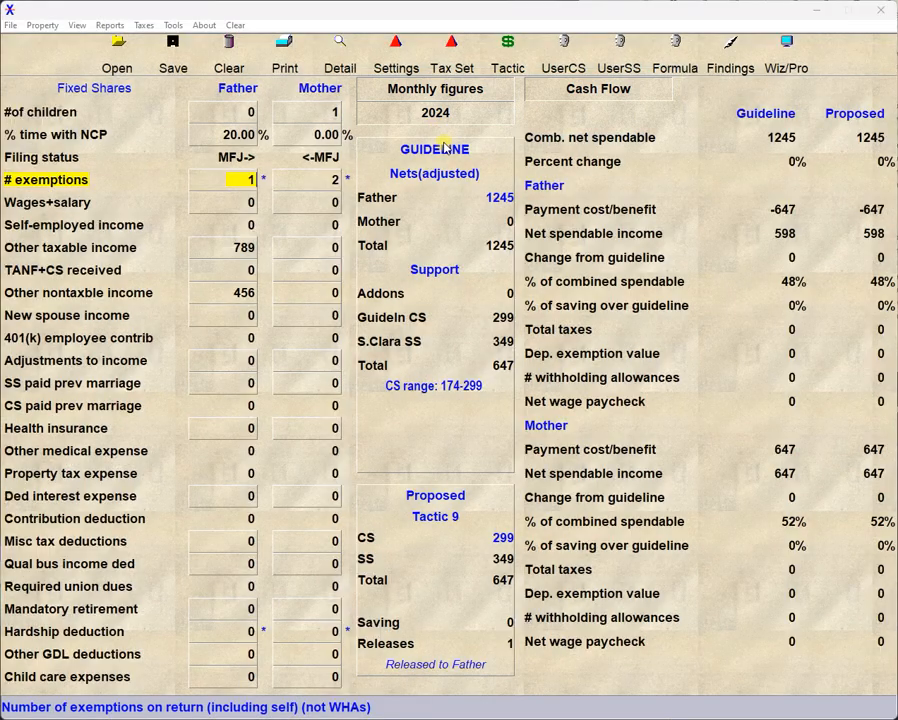
Cycle through the tax year options and end on 2024.
{"action": "left_click", "coordinate": [461, 113]}
{"action": "left_click", "coordinate": [461, 115]}
{"action": "left_click", "coordinate": [461, 115]}
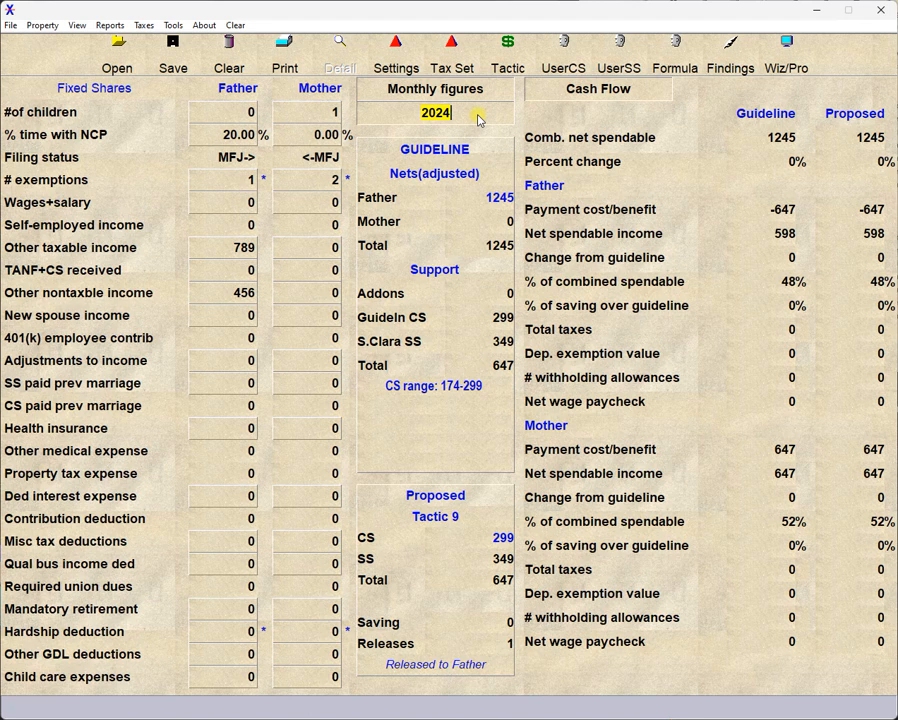
{"action": "key", "text": "y"}
{"action": "key", "text": "y"}
{"action": "key", "text": "y"}
Toggle the displayed amounts between annual and monthly figures, ending on monthly figures.
{"action": "left_click", "coordinate": [489, 92]}
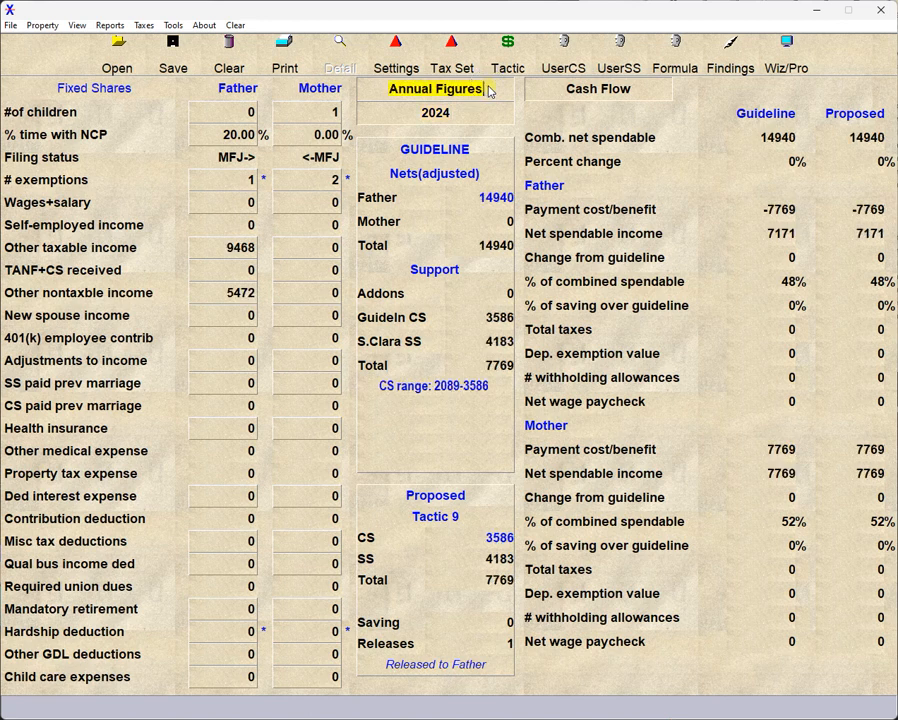
{"action": "left_click", "coordinate": [489, 92]}
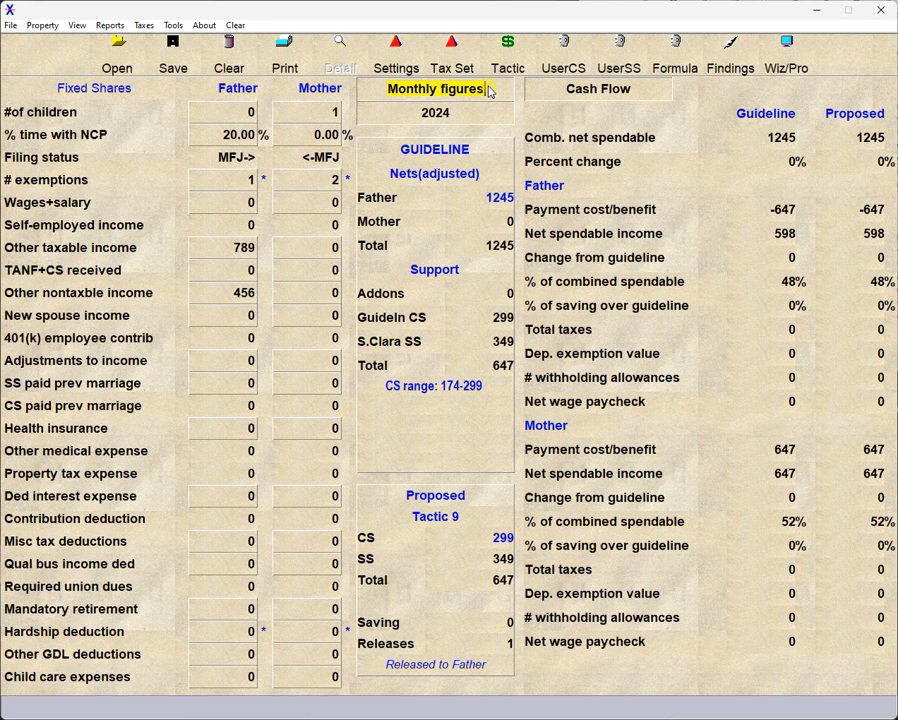
{"action": "left_click", "coordinate": [489, 92]}
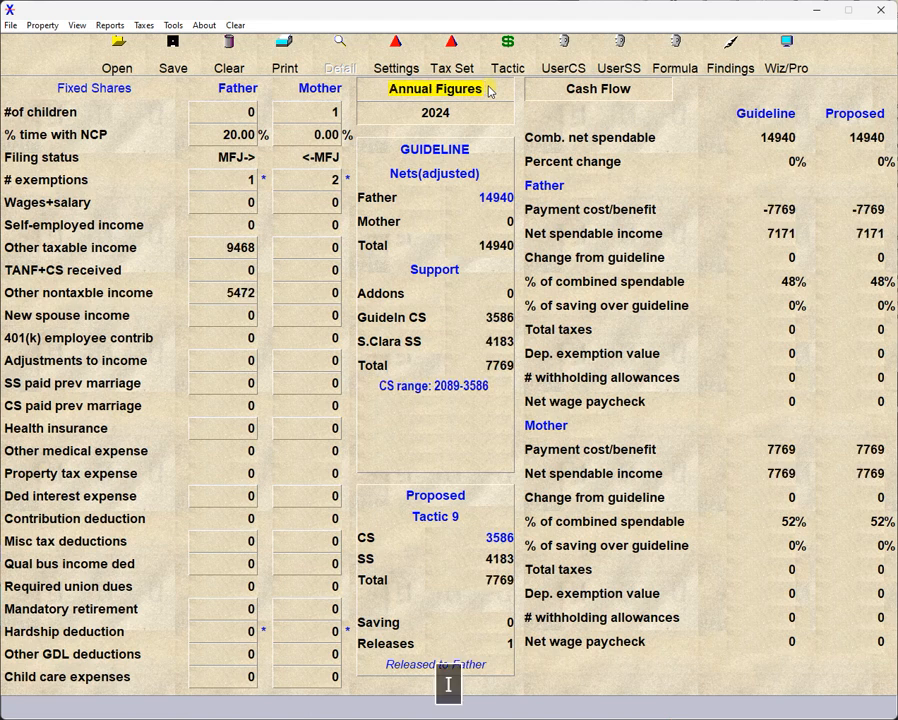
{"action": "left_click", "coordinate": [489, 92]}
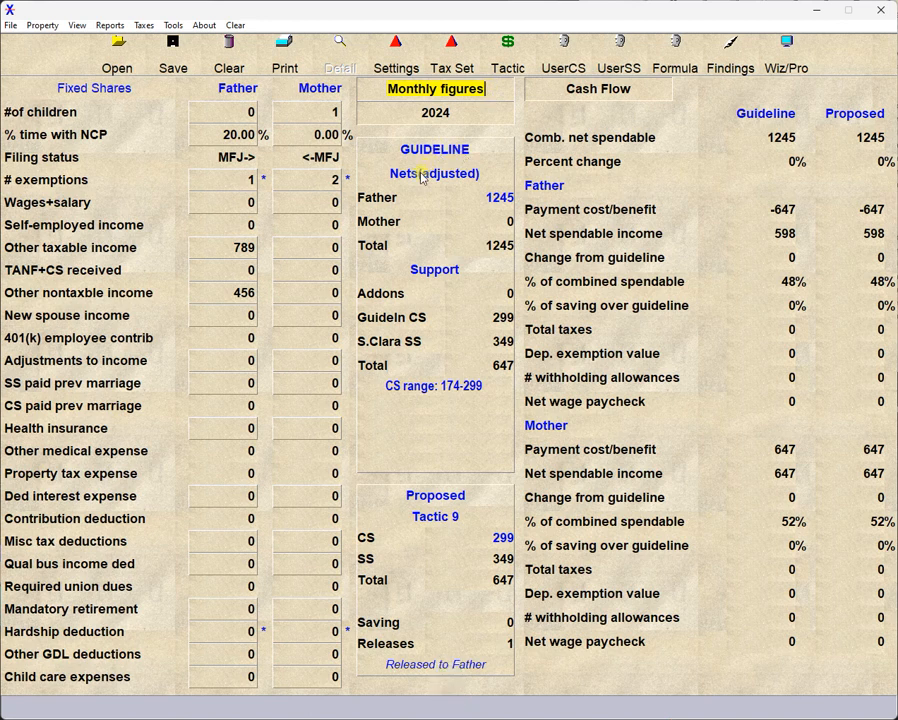
Switch the results report from Cash Flow to Income Tax and on to the Father's Guideline Summary.
{"action": "left_click", "coordinate": [648, 93]}
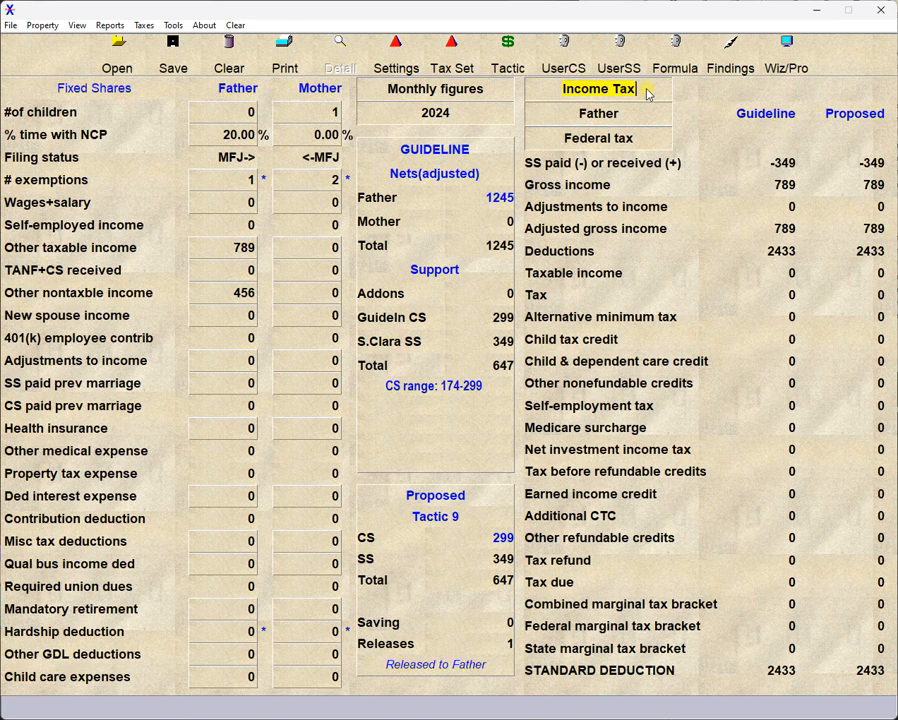
{"action": "left_click", "coordinate": [648, 93]}
{"action": "left_click", "coordinate": [650, 92]}
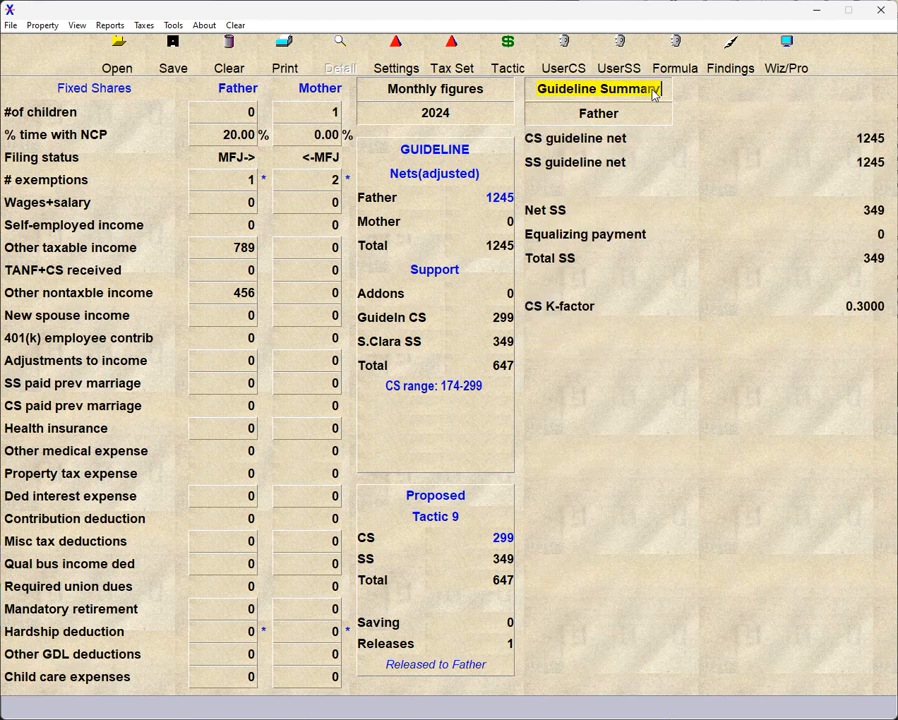
Switch the results report to Data Detail, view the Father's Other taxable income breakdown, and return the report to Cash Flow.
{"action": "left_click", "coordinate": [659, 93]}
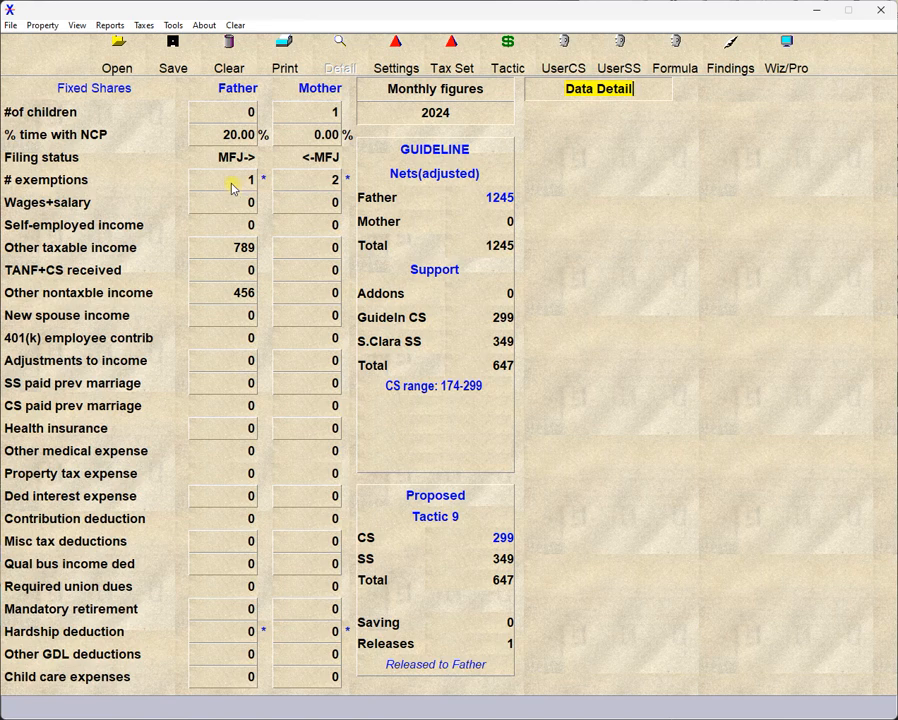
{"action": "left_click", "coordinate": [227, 258]}
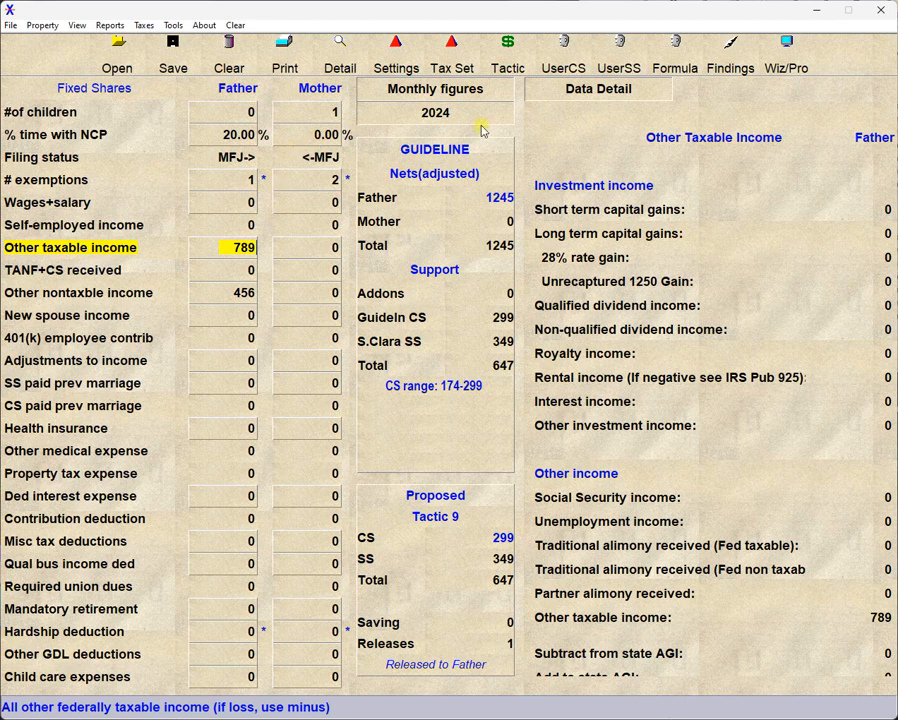
{"action": "left_click", "coordinate": [562, 94]}
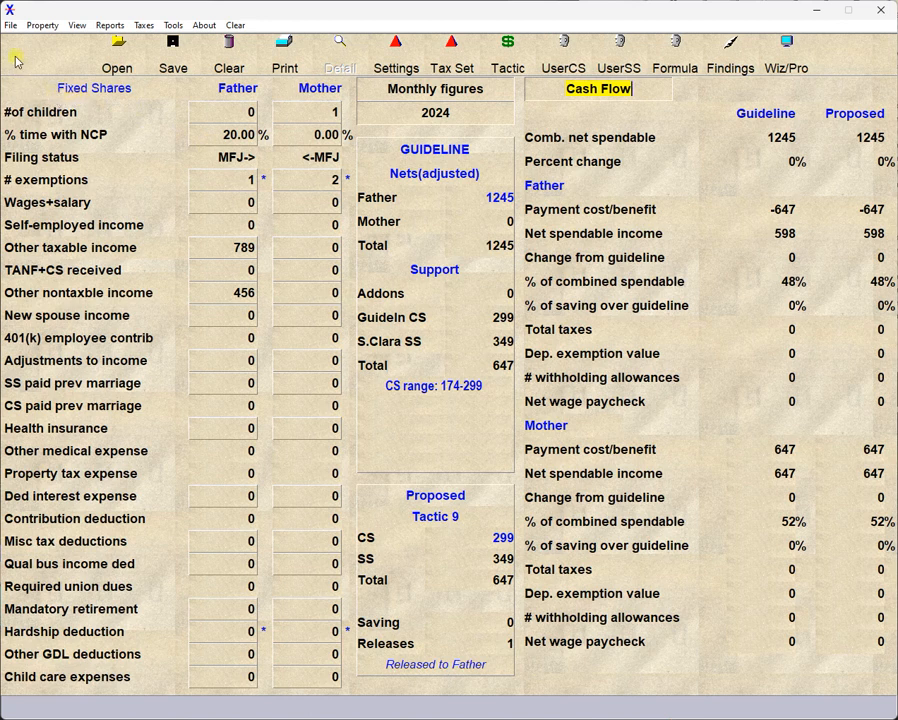
Open the preferences, cycle the Default view through its options back to Cash Flow, and cancel the dialog.
{"action": "left_click", "coordinate": [10, 25]}
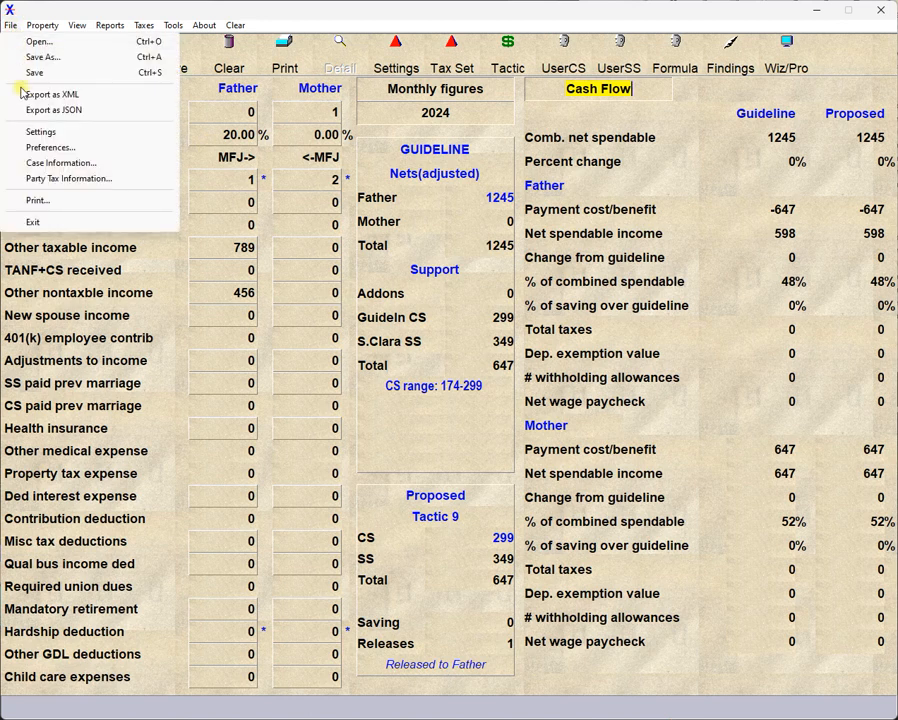
{"action": "left_click", "coordinate": [38, 147]}
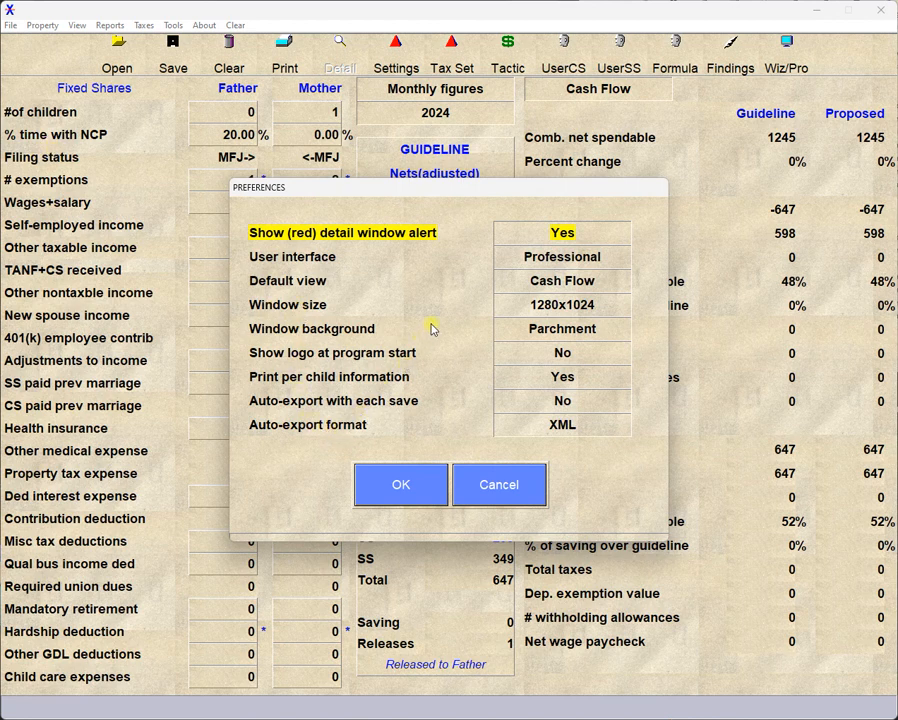
{"action": "left_click", "coordinate": [543, 285]}
{"action": "left_click", "coordinate": [543, 285]}
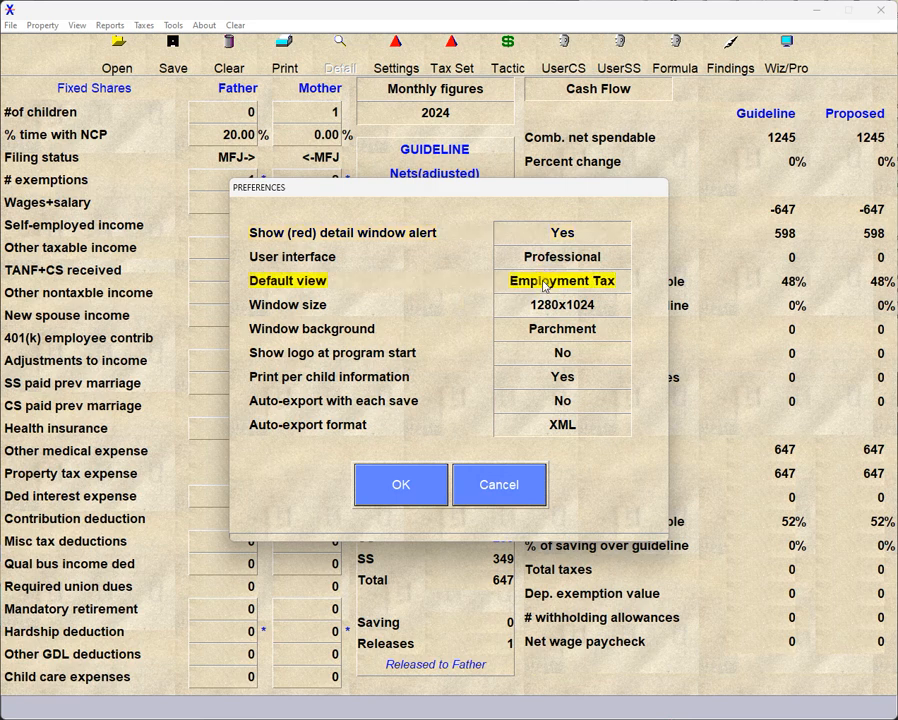
{"action": "left_click", "coordinate": [543, 285]}
{"action": "left_click", "coordinate": [543, 285]}
{"action": "left_click", "coordinate": [543, 285]}
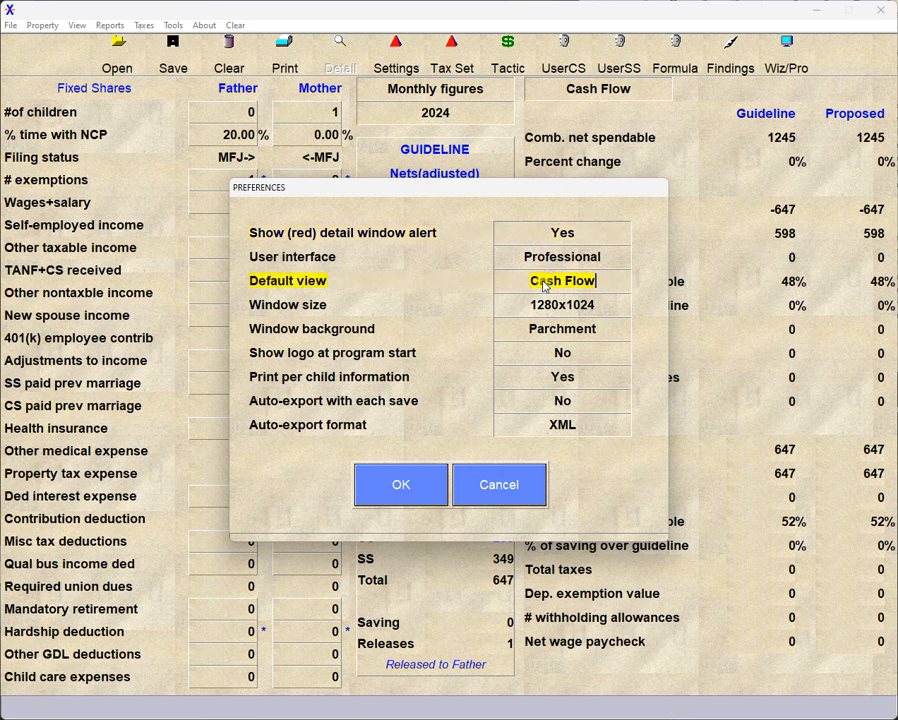
{"action": "left_click", "coordinate": [506, 497]}
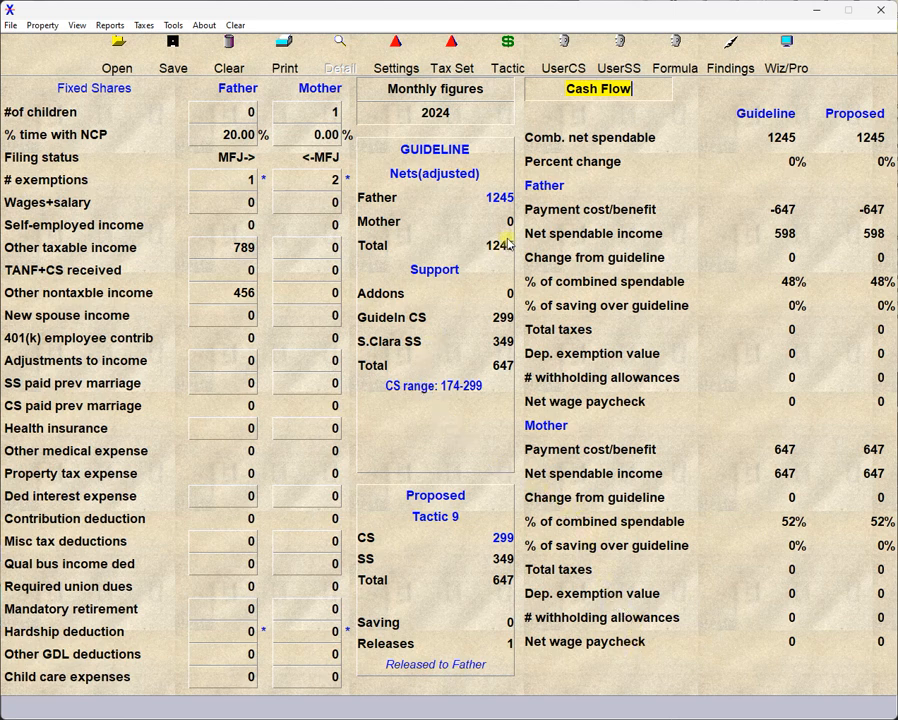
With the Income Tax report shown, set Wages+salary to 3000 for the Father and 2000 for the Mother and recalculate.
{"action": "left_click", "coordinate": [611, 90]}
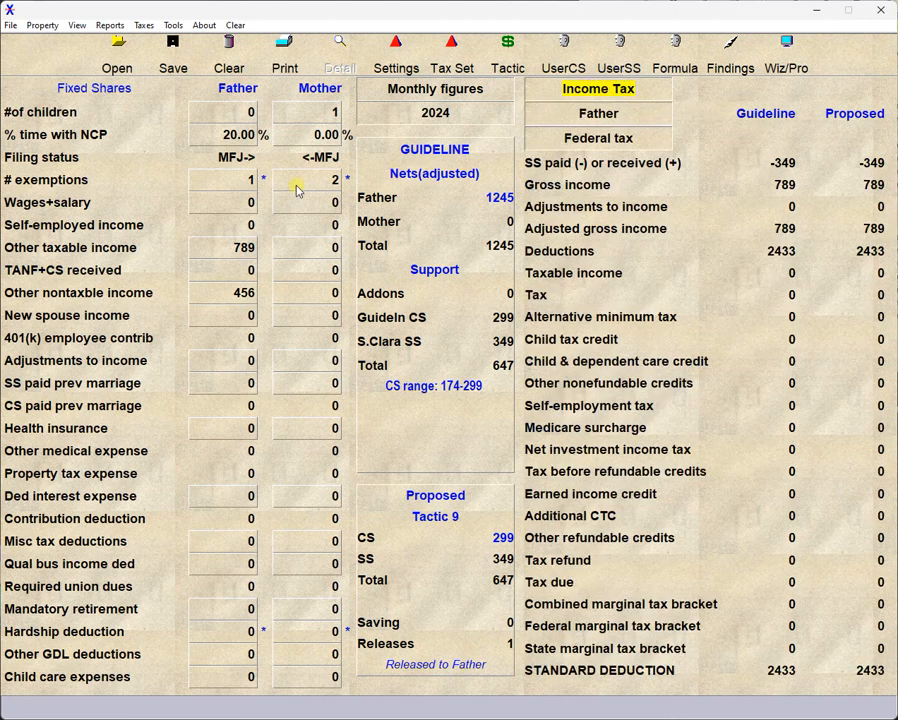
{"action": "left_click", "coordinate": [222, 202]}
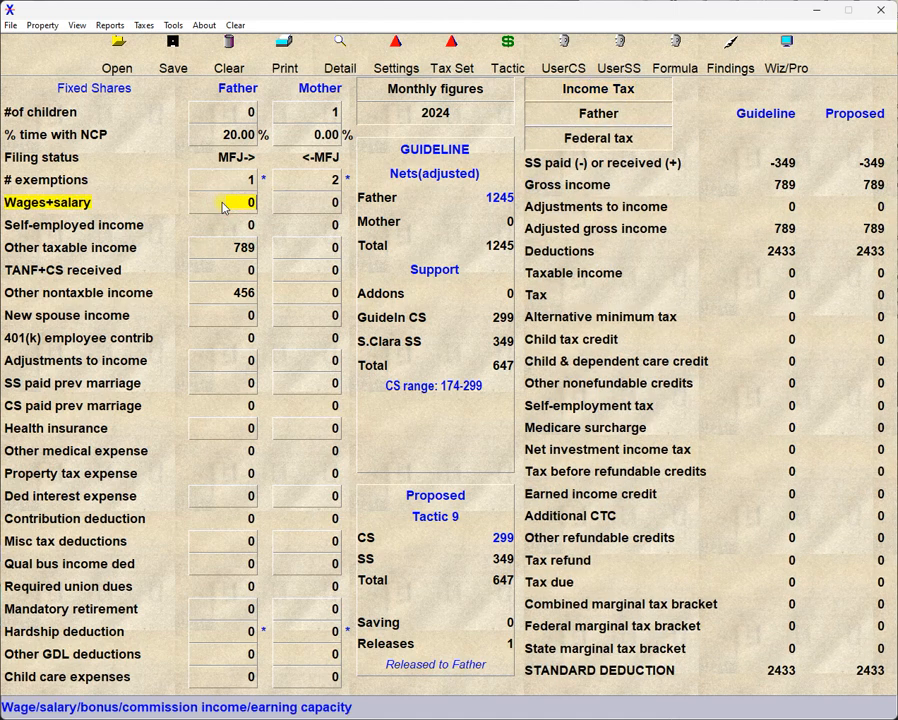
{"action": "type", "text": "3000"}
{"action": "key", "text": "Tab"}
{"action": "type", "text": "2000"}
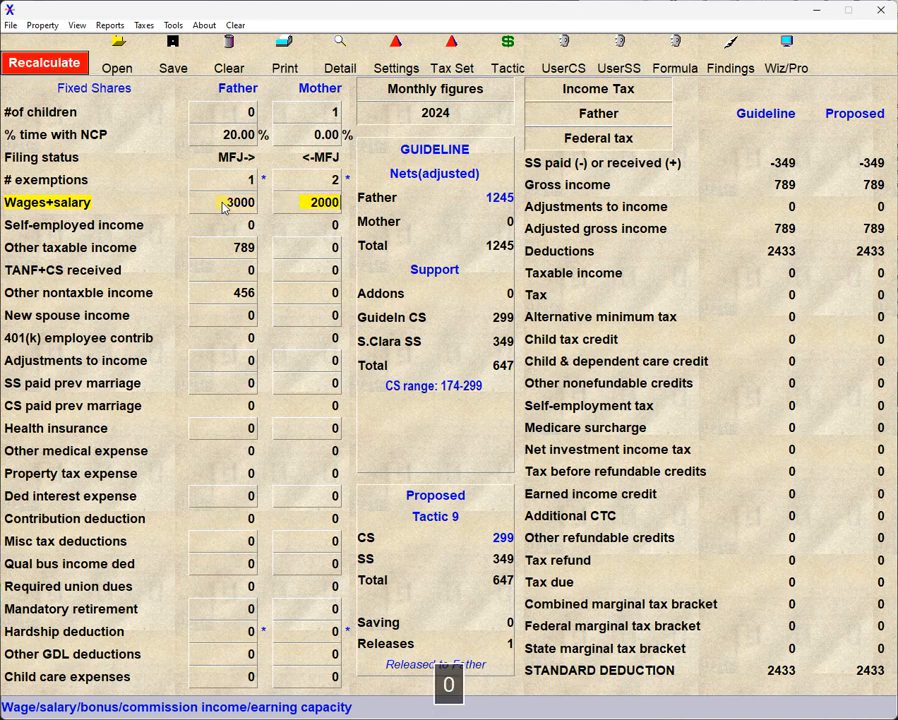
{"action": "left_click", "coordinate": [17, 70]}
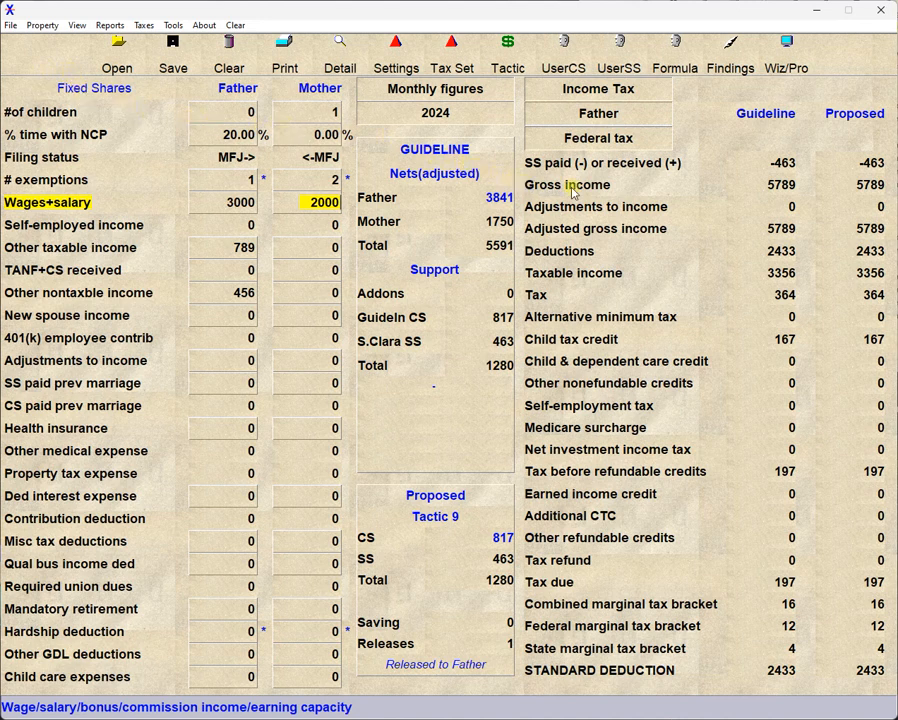
Switch the Income Tax report to the Mother and back to the Father, and cycle its tax type back to Federal tax.
{"action": "left_click", "coordinate": [636, 120]}
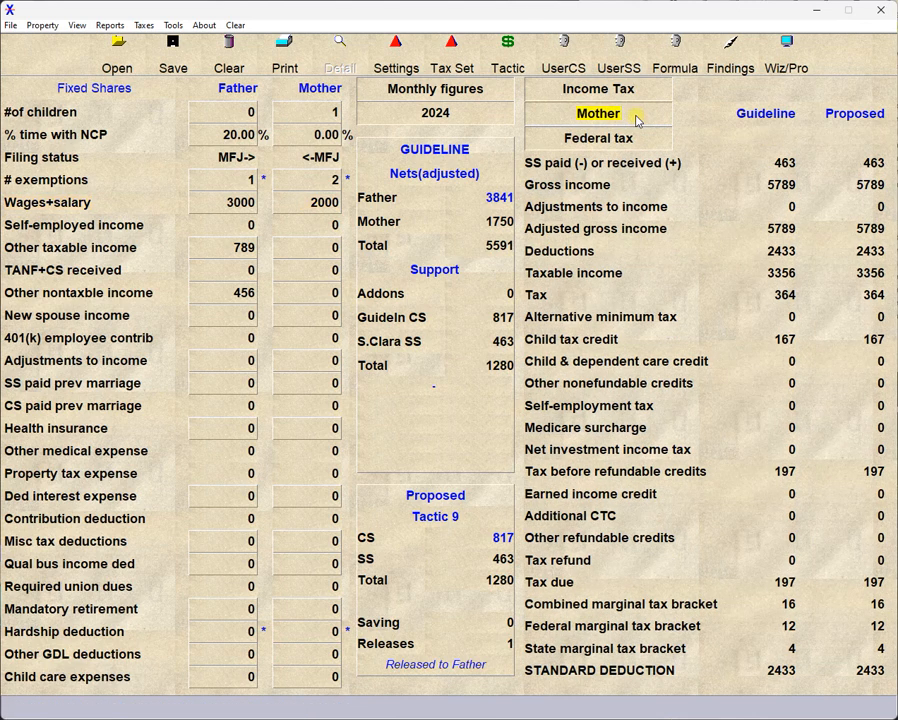
{"action": "left_click", "coordinate": [636, 117]}
{"action": "left_click", "coordinate": [647, 145]}
{"action": "left_click", "coordinate": [647, 145]}
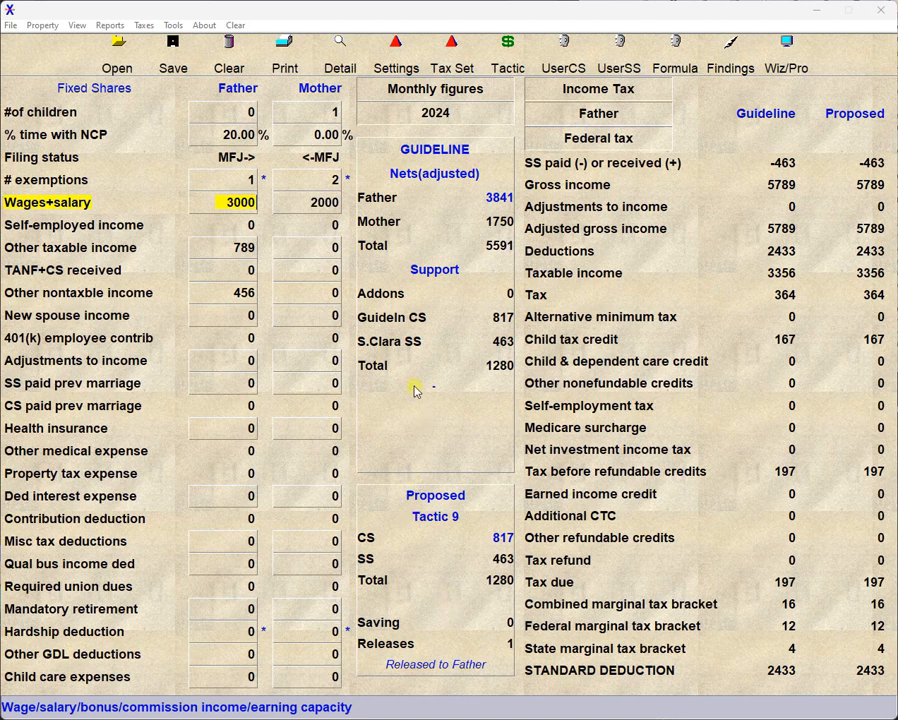
Toggle the child support calculation from Guideline CS to User CS and back to Guideline CS.
{"action": "left_click", "coordinate": [398, 320]}
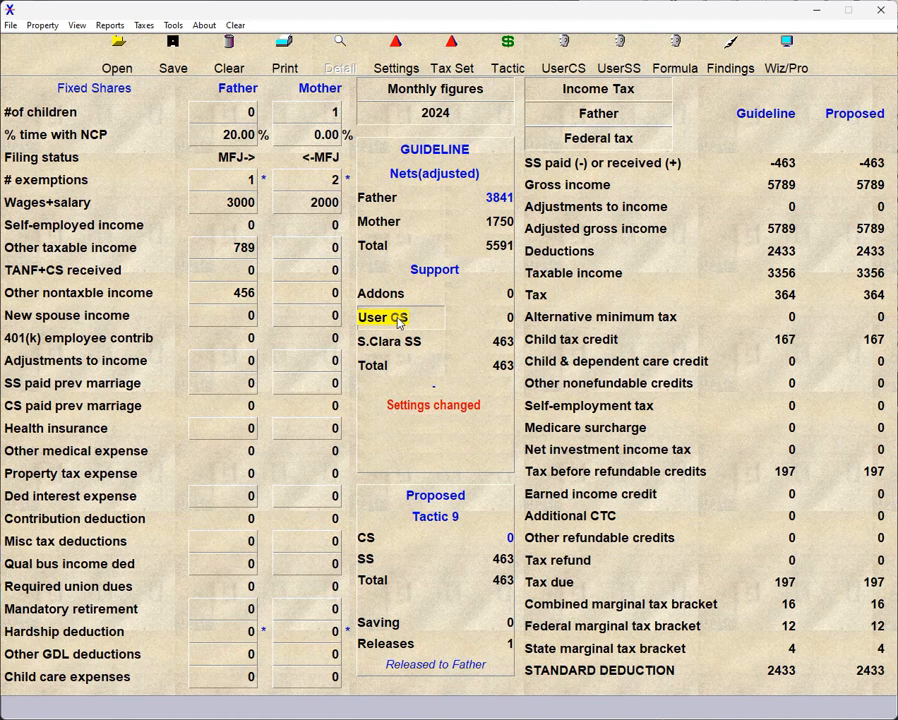
{"action": "left_click", "coordinate": [398, 320]}
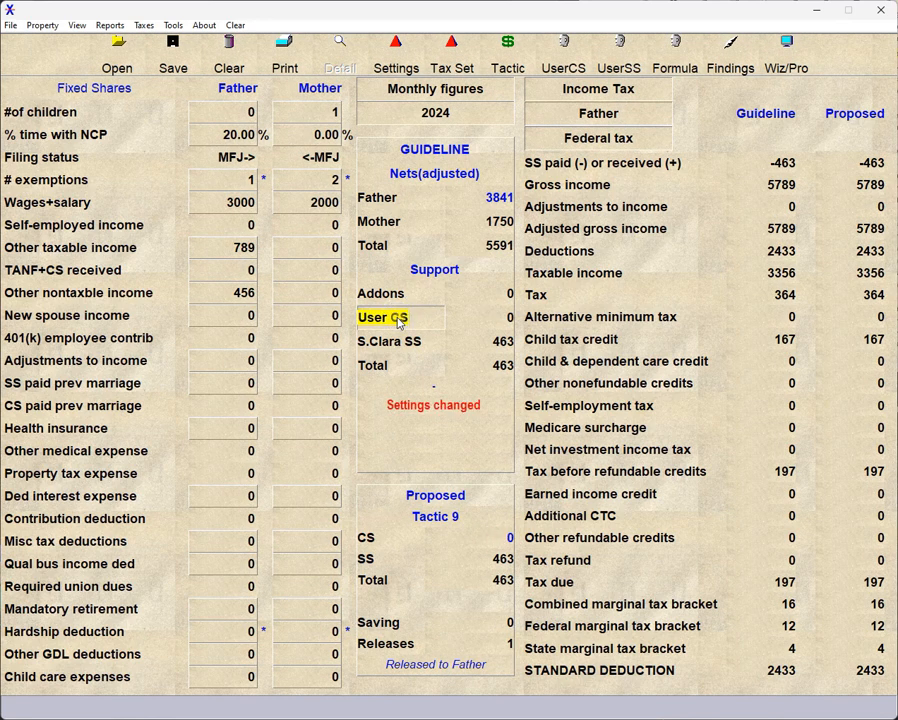
{"action": "left_click", "coordinate": [398, 320]}
Cycle the spousal support formula through its options, including Alameda SS and User SS, and end on S.Clara SS.
{"action": "left_click", "coordinate": [398, 345]}
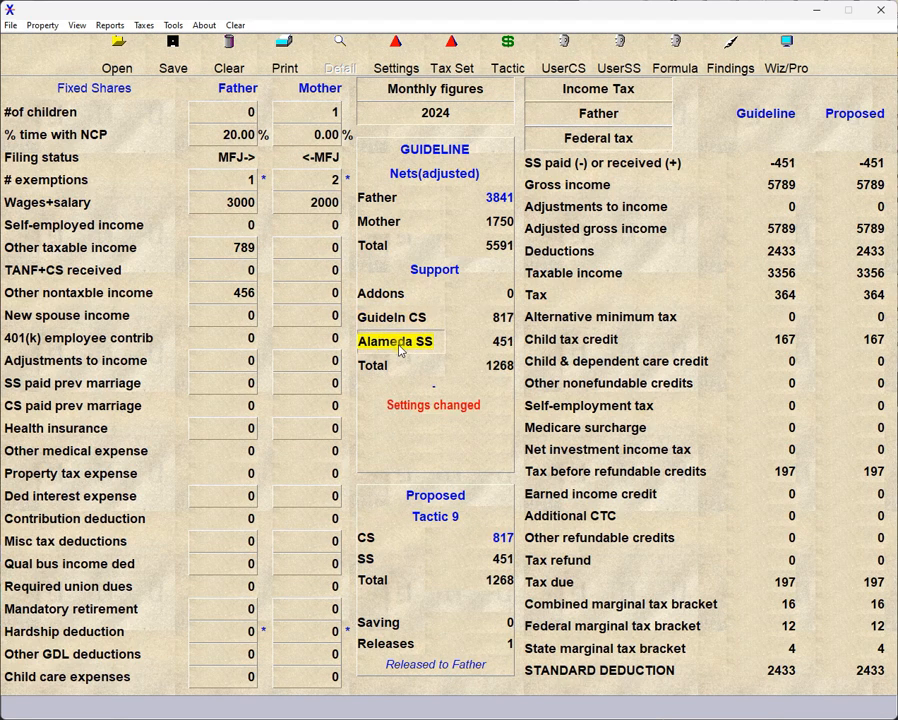
{"action": "left_click", "coordinate": [398, 345]}
{"action": "left_click", "coordinate": [398, 345]}
{"action": "left_click", "coordinate": [398, 345]}
{"action": "left_click", "coordinate": [398, 345]}
{"action": "left_click", "coordinate": [398, 345]}
{"action": "left_click", "coordinate": [398, 345]}
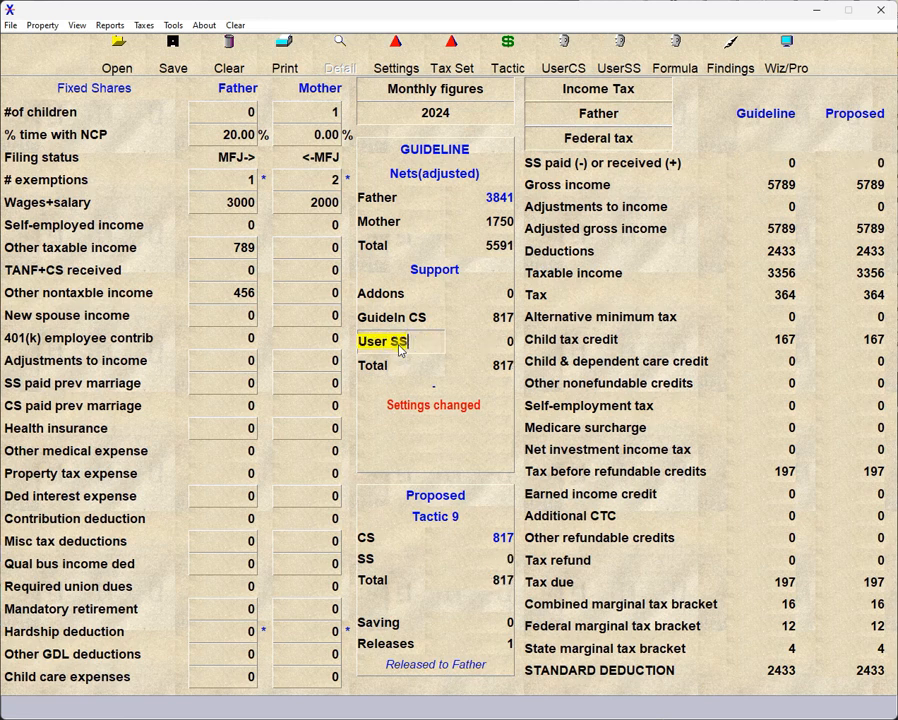
{"action": "left_click", "coordinate": [398, 345]}
{"action": "left_click", "coordinate": [398, 345]}
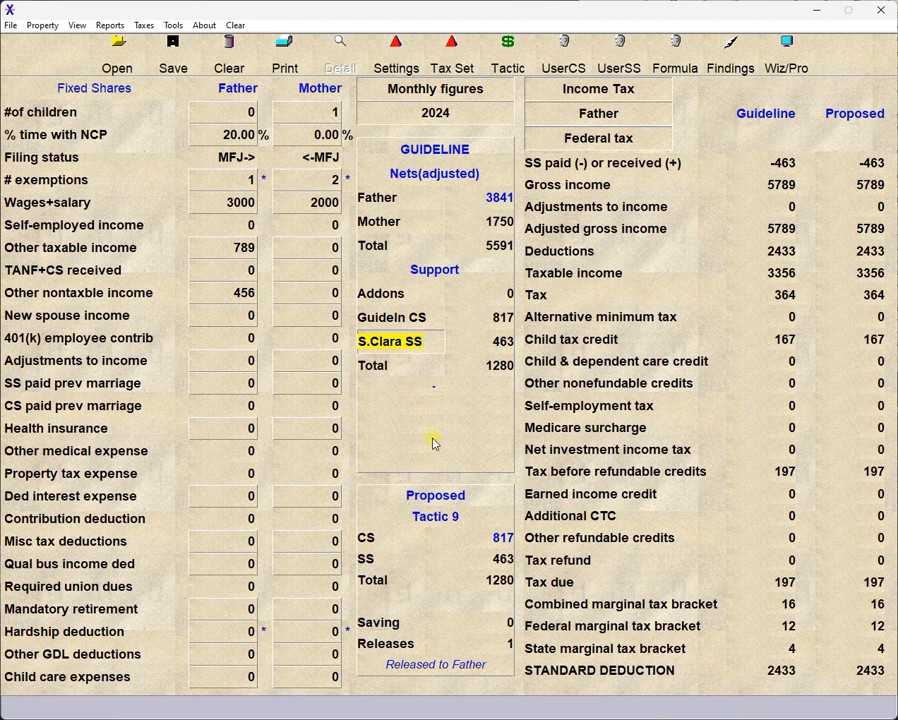
Set the Father's Wages+salary to 400 and recalculate the support figures.
{"action": "left_click", "coordinate": [240, 205]}
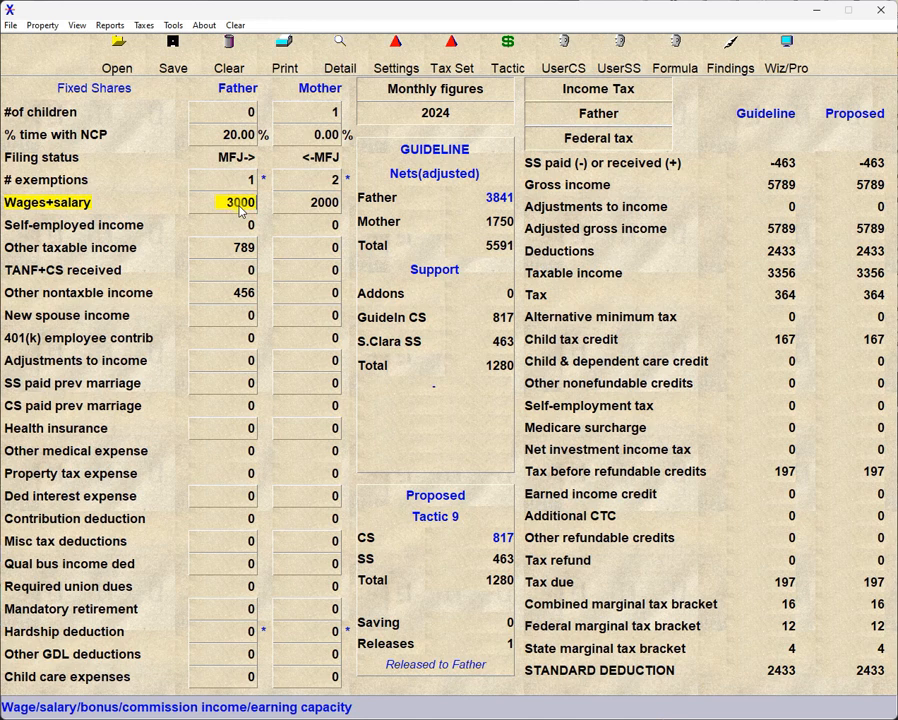
{"action": "type", "text": "400"}
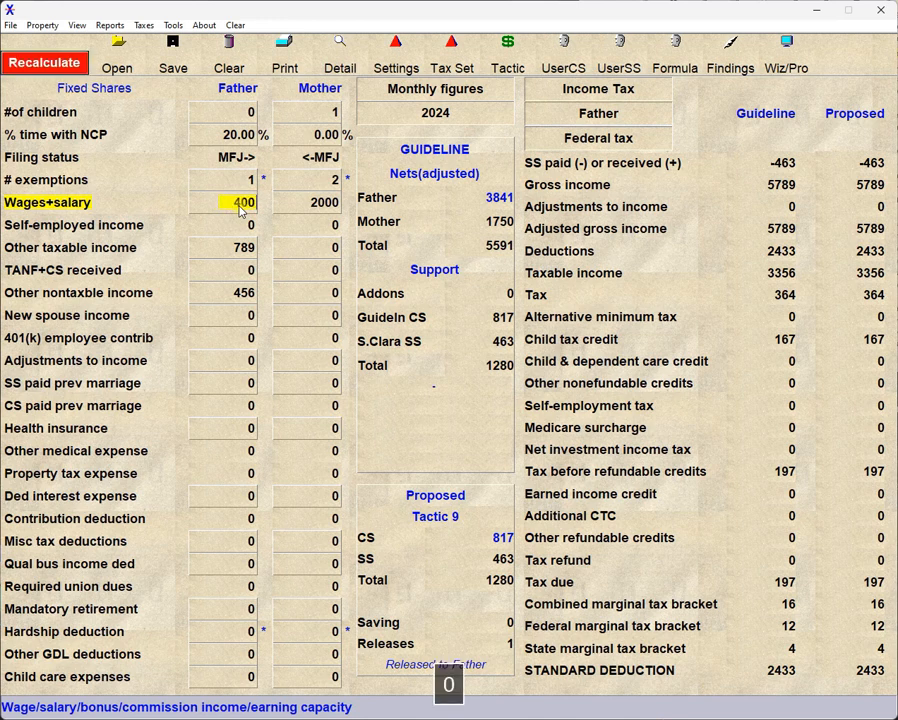
{"action": "left_click", "coordinate": [58, 60]}
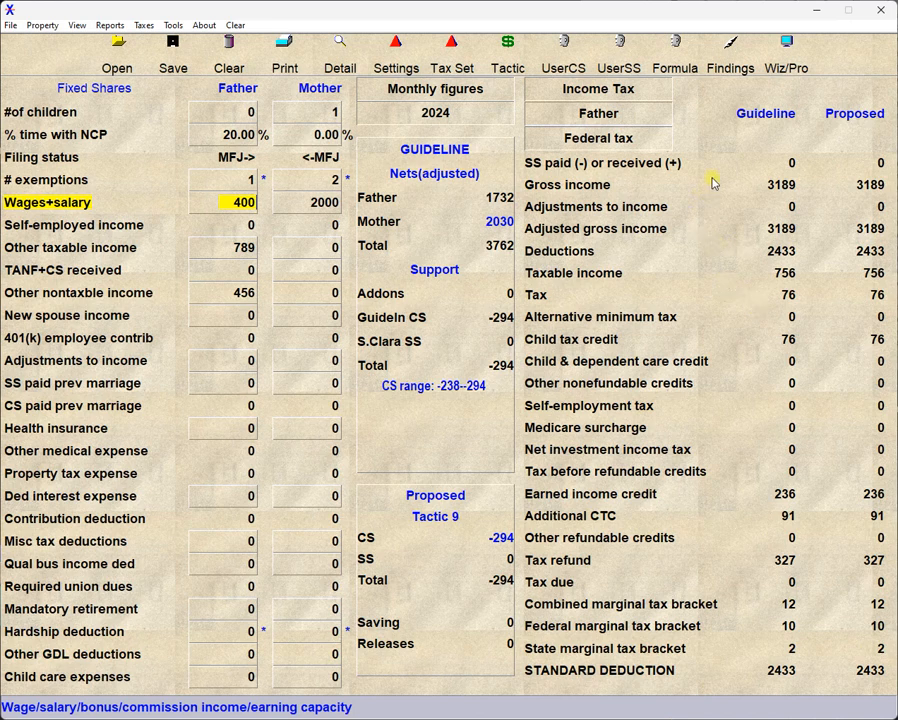
Switch from the Professional screen to the data input Wizard and step through its pages from Children to Self-employment.
{"action": "left_click", "coordinate": [788, 60]}
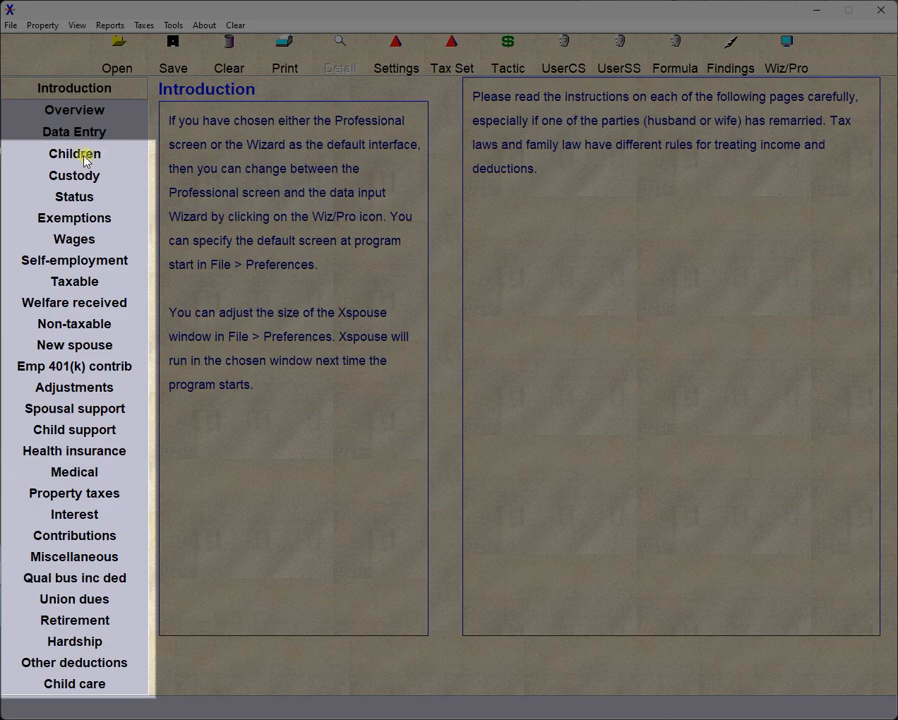
{"action": "left_click", "coordinate": [86, 158]}
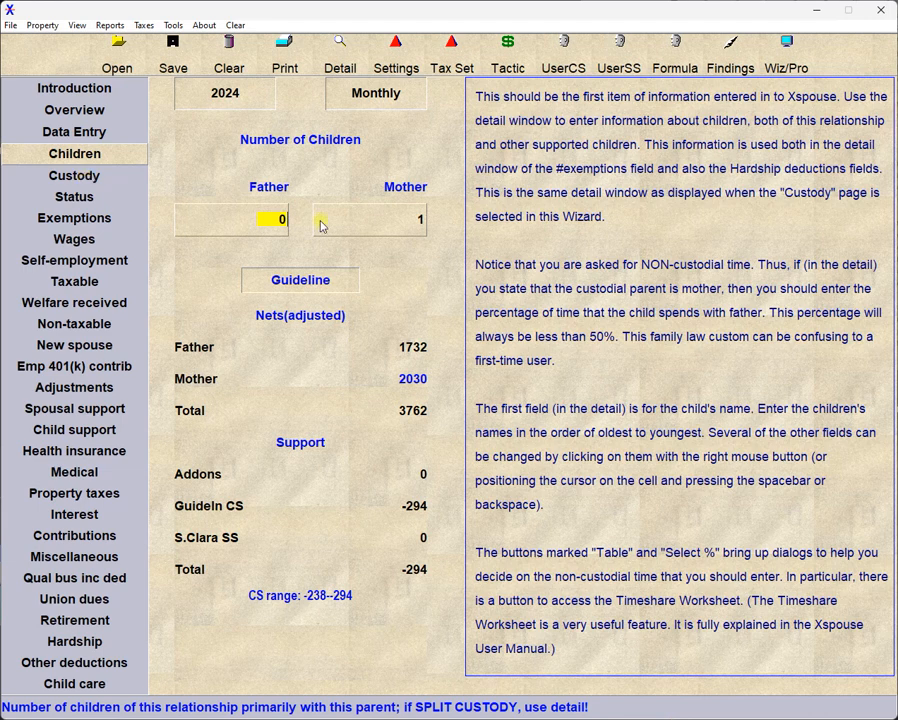
{"action": "key", "text": "Down"}
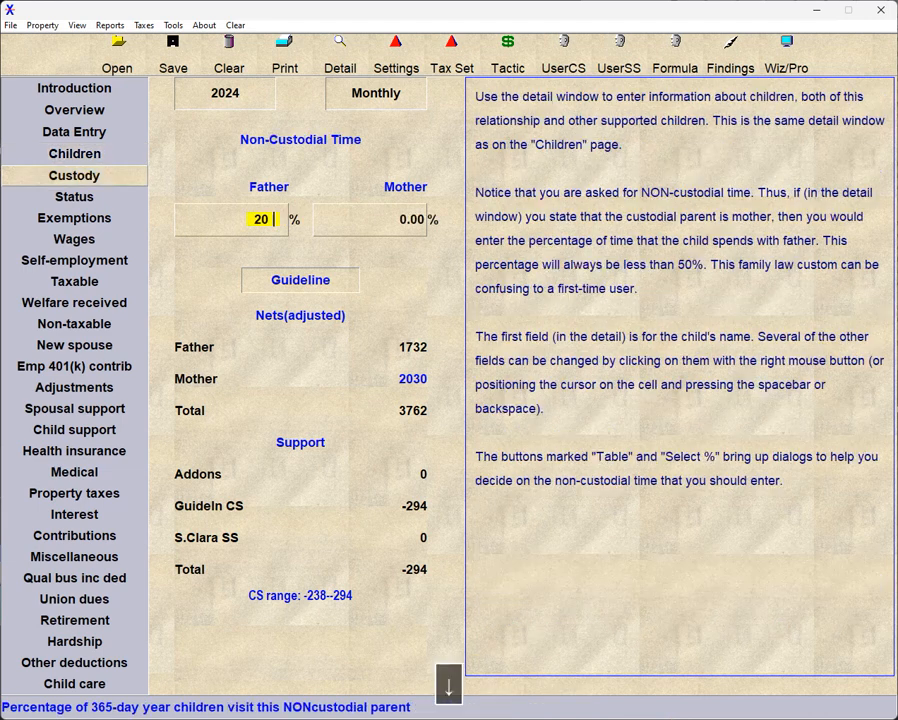
{"action": "key", "text": "Down"}
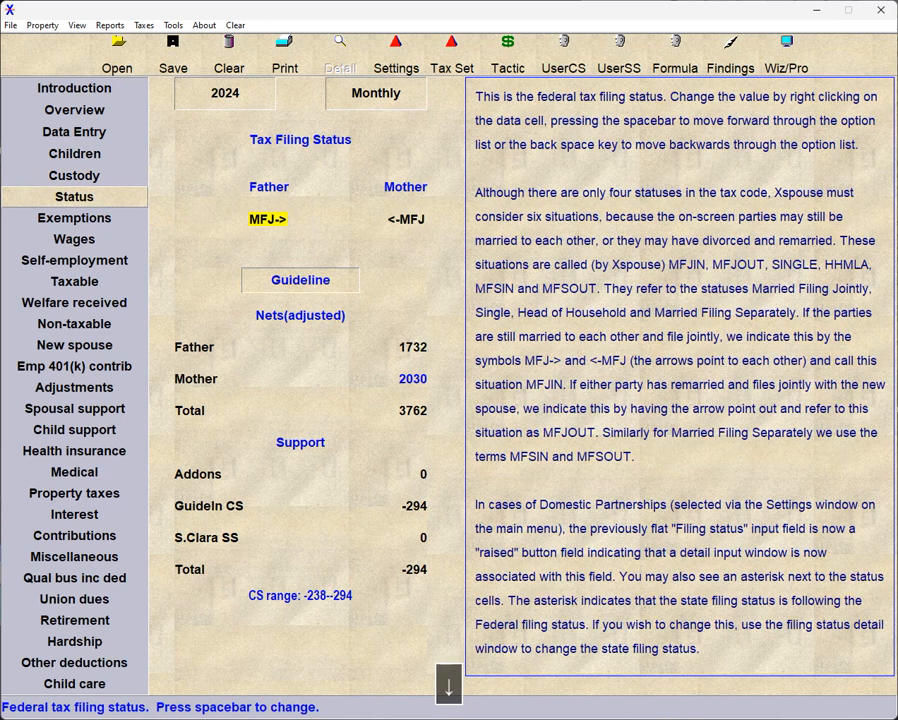
{"action": "key", "text": "Down"}
{"action": "key", "text": "Down"}
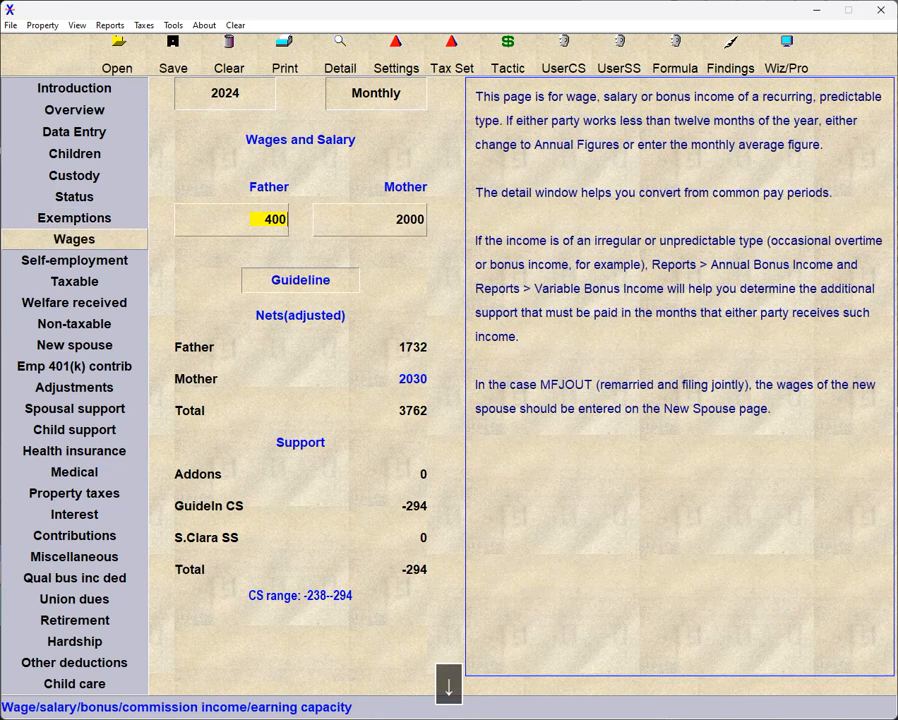
{"action": "key", "text": "Down"}
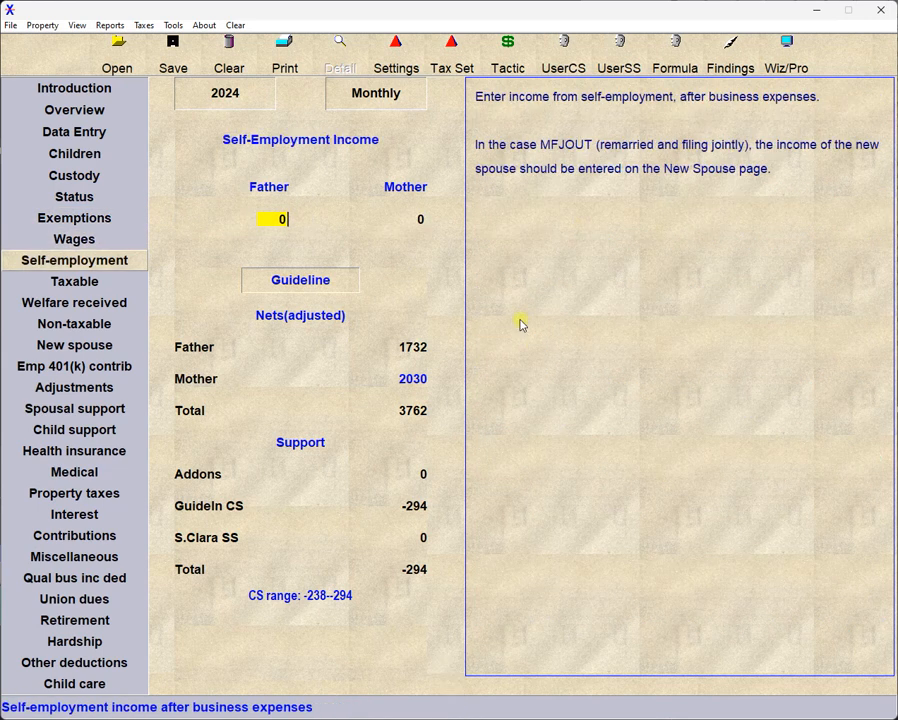
Go to the New spouse page and view the income detail window from the Father's and the Mother's fields, cancelling each.
{"action": "left_click", "coordinate": [58, 346]}
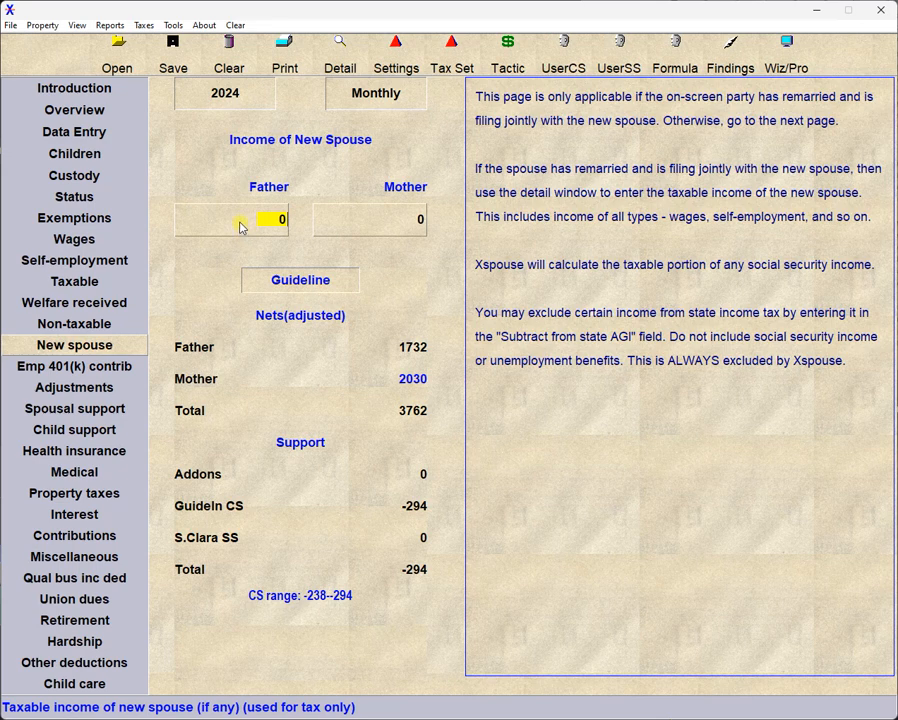
{"action": "key", "text": "d"}
{"action": "left_click", "coordinate": [500, 666]}
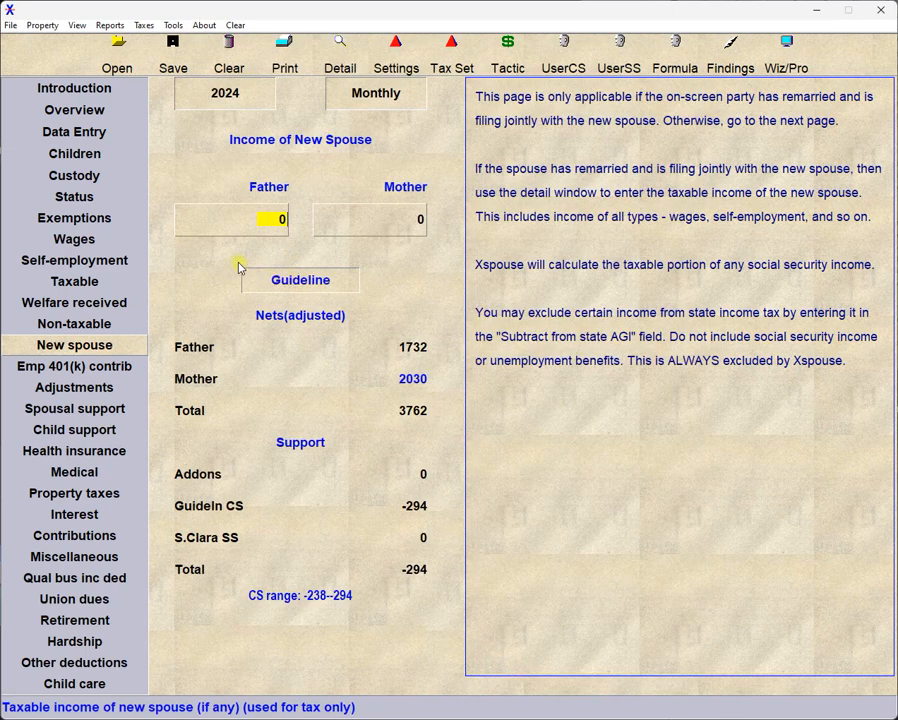
{"action": "left_click", "coordinate": [370, 220]}
{"action": "key", "text": "d"}
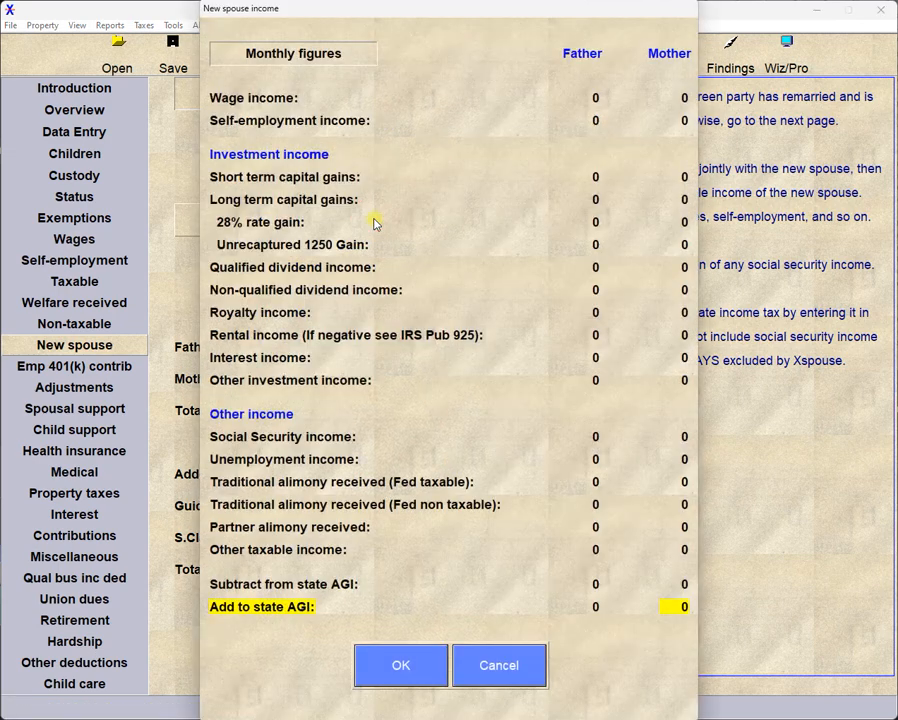
{"action": "left_click", "coordinate": [492, 664]}
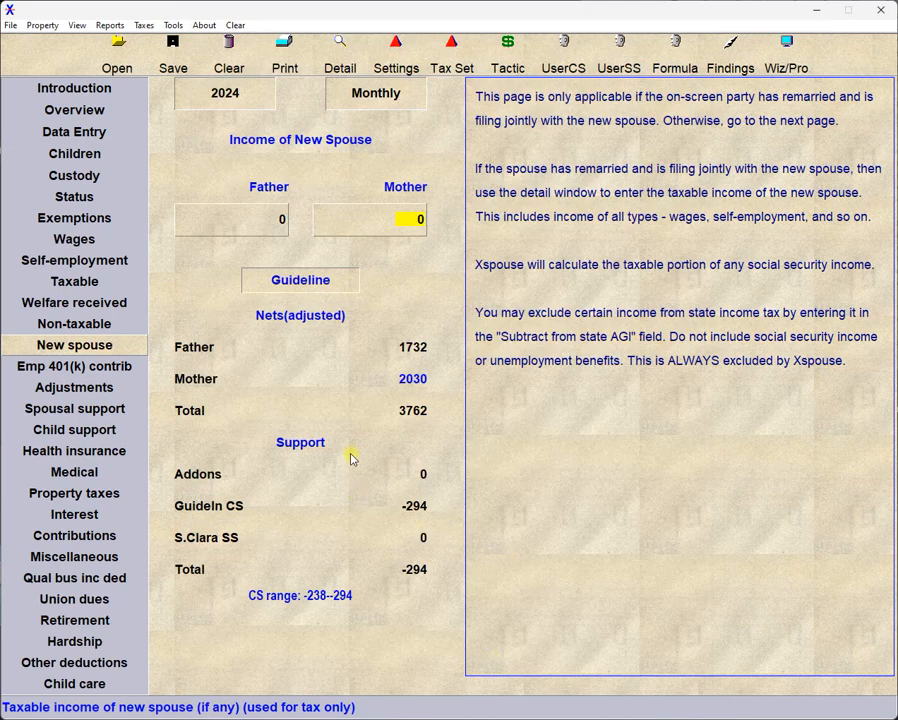
Cycle the Wizard's tax year back to 2024 and switch the amounts to annual figures.
{"action": "left_click", "coordinate": [267, 97]}
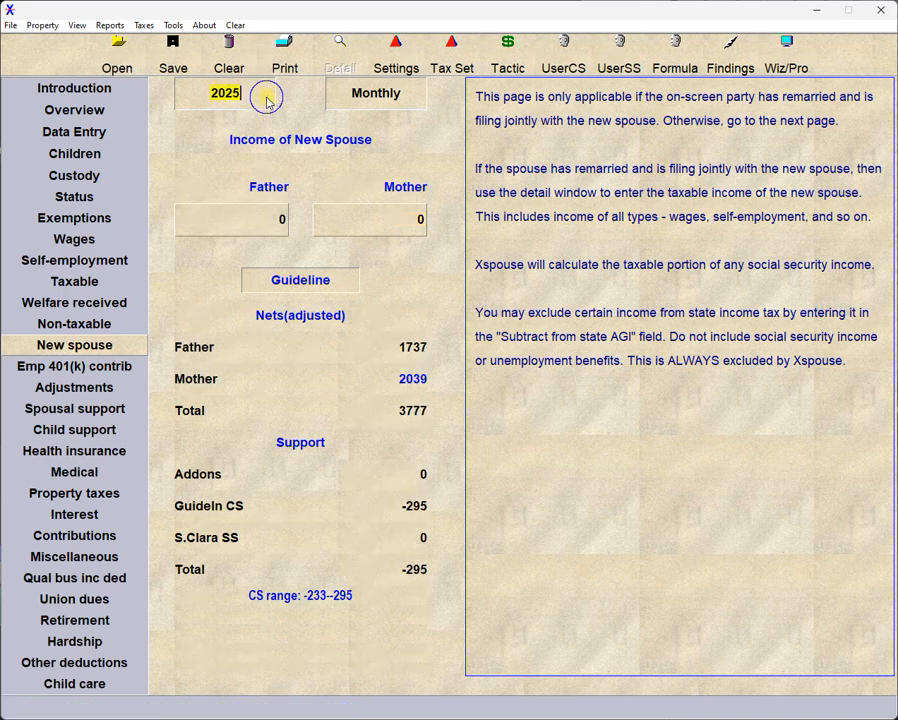
{"action": "left_click", "coordinate": [267, 100]}
{"action": "left_click", "coordinate": [267, 100]}
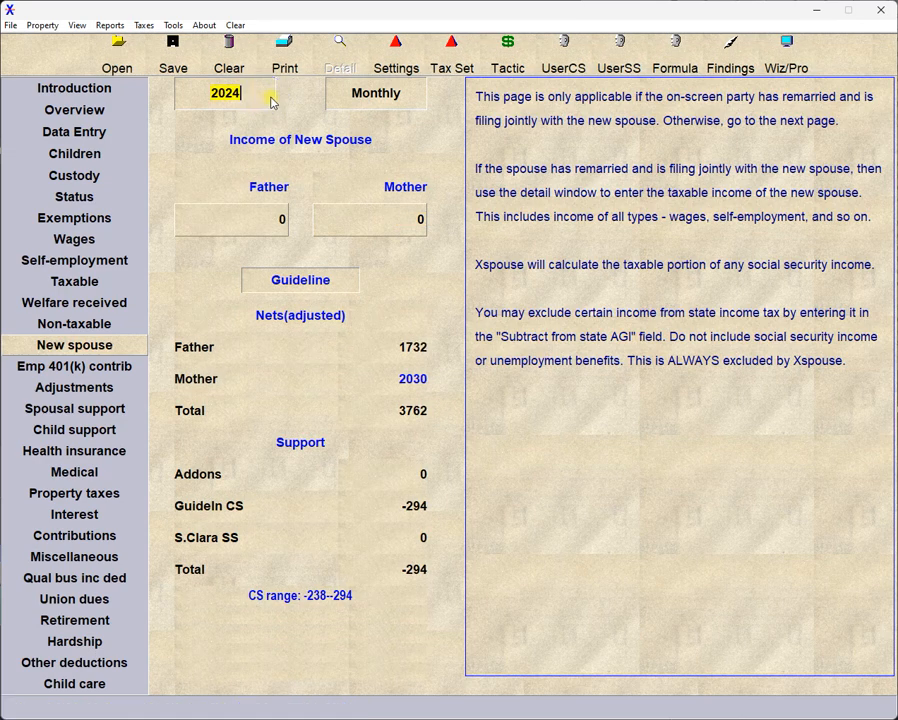
{"action": "left_click", "coordinate": [406, 98]}
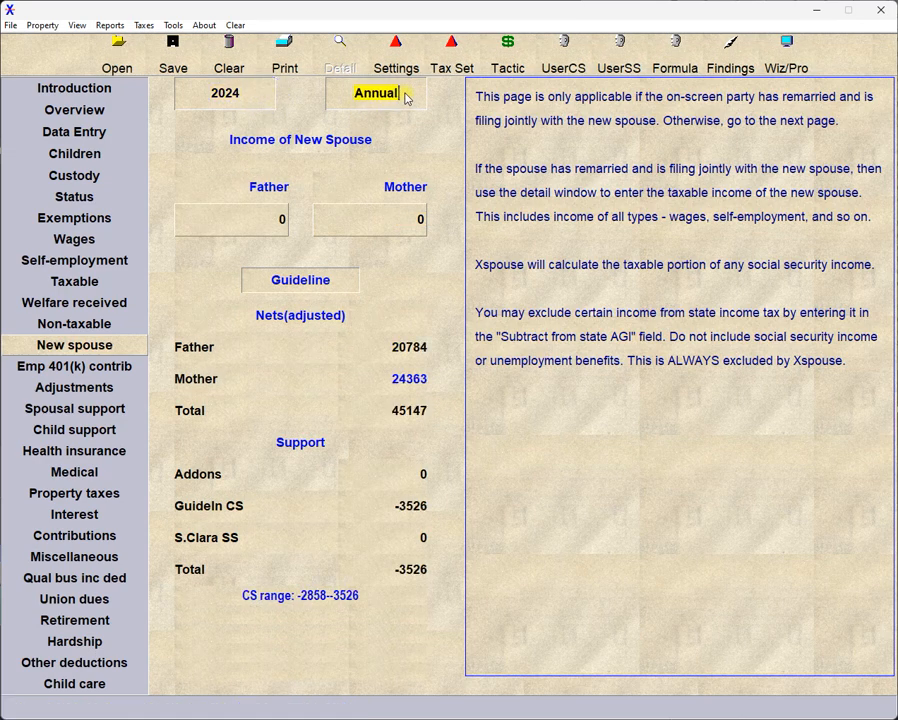
Set the Wizard's amounts to monthly figures and switch the results display to Proposed and back to Guideline.
{"action": "left_click", "coordinate": [406, 96]}
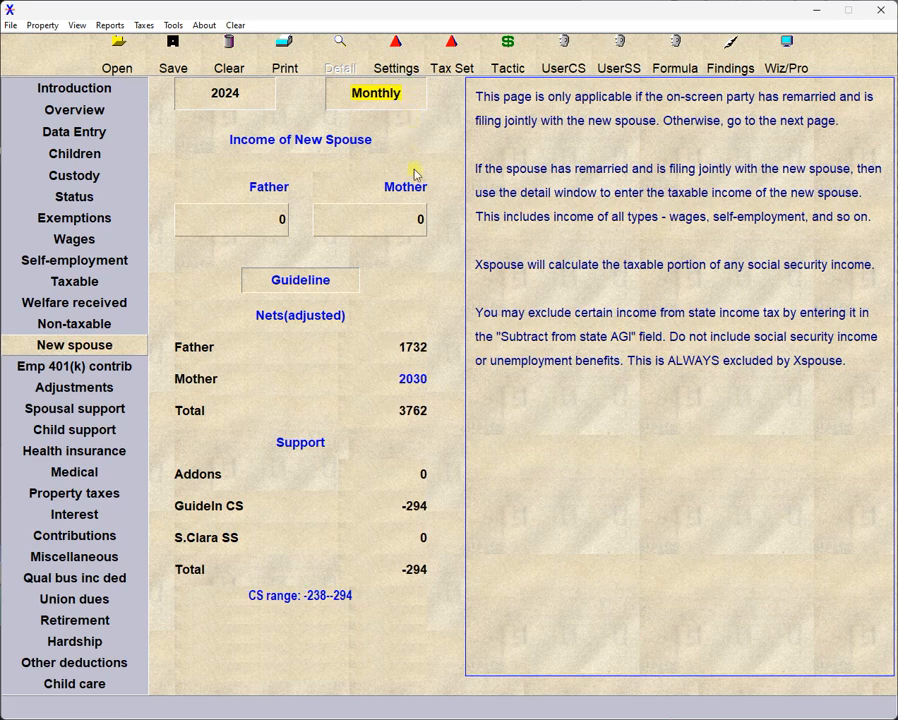
{"action": "left_click", "coordinate": [336, 284]}
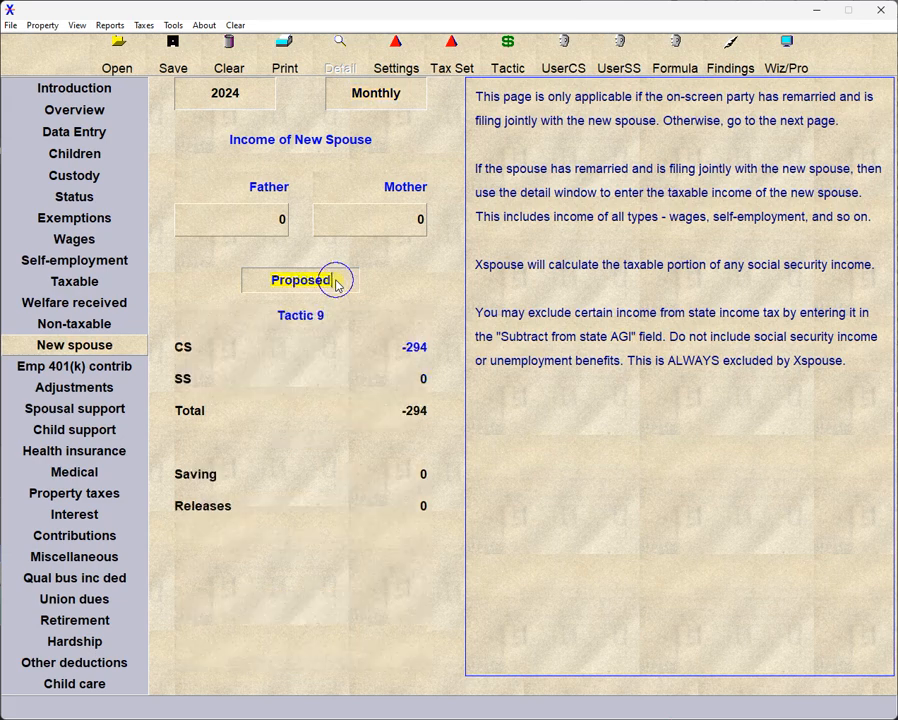
{"action": "left_click", "coordinate": [338, 284]}
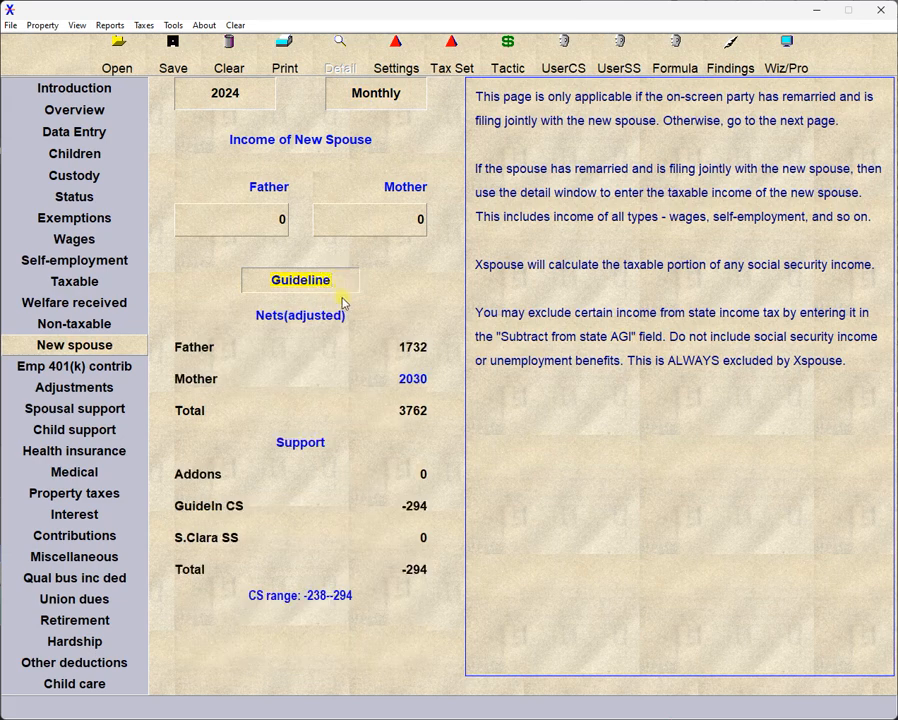
Try User CS as the child support formula, restore the guideline, and cycle the spousal support formulas through Marin, Humboldt and Formula back to S.Clara SS.
{"action": "left_click", "coordinate": [212, 512]}
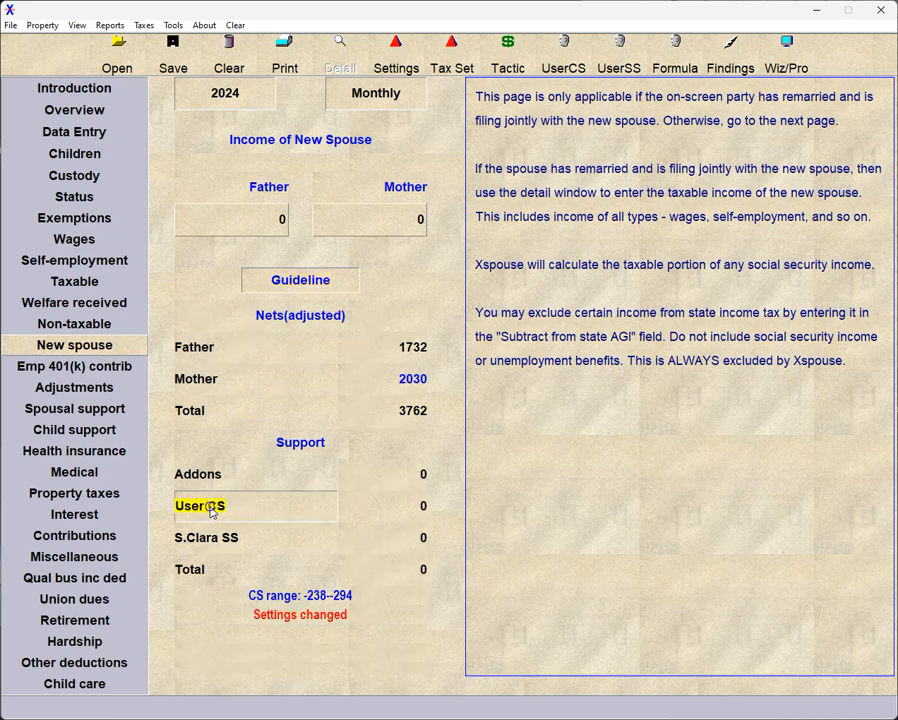
{"action": "left_click", "coordinate": [212, 512]}
{"action": "left_click", "coordinate": [210, 537]}
{"action": "left_click", "coordinate": [212, 540]}
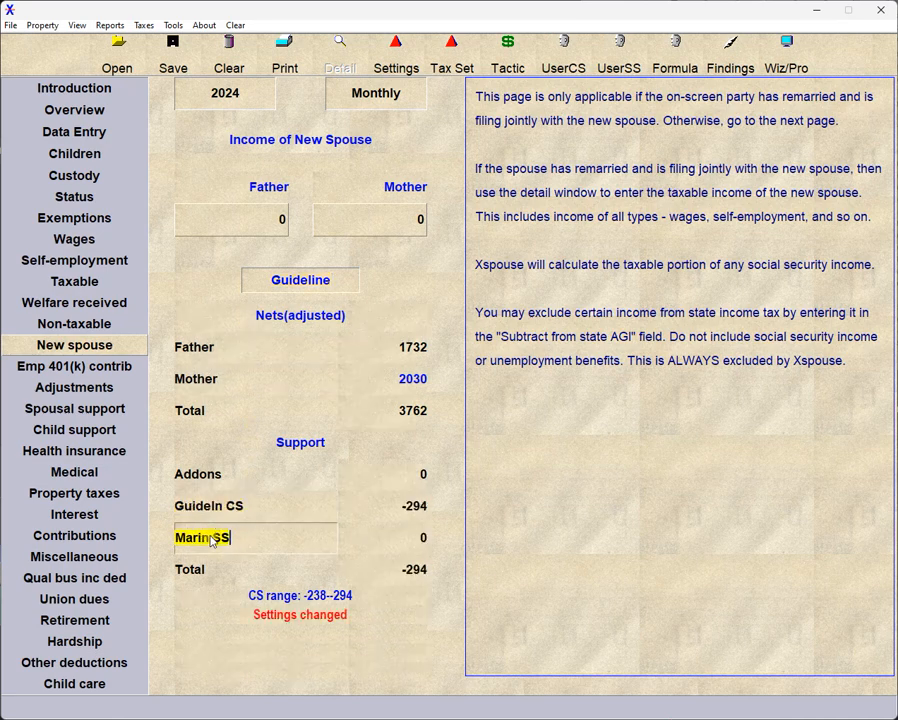
{"action": "left_click", "coordinate": [211, 540]}
{"action": "left_click", "coordinate": [211, 540]}
{"action": "left_click", "coordinate": [211, 540]}
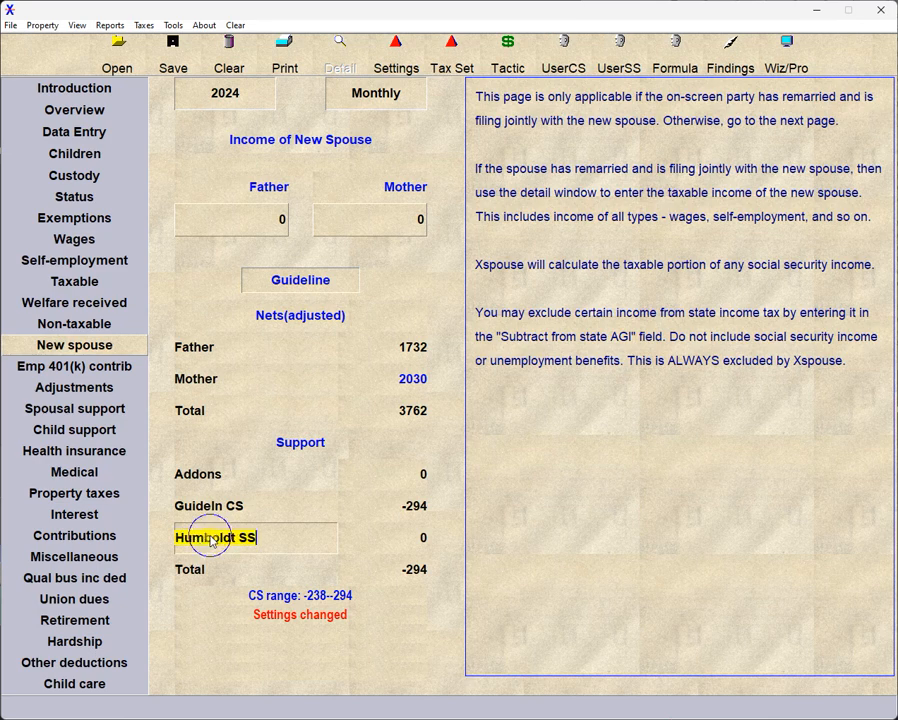
{"action": "left_click", "coordinate": [211, 540]}
{"action": "left_click", "coordinate": [211, 540]}
{"action": "left_click", "coordinate": [211, 540]}
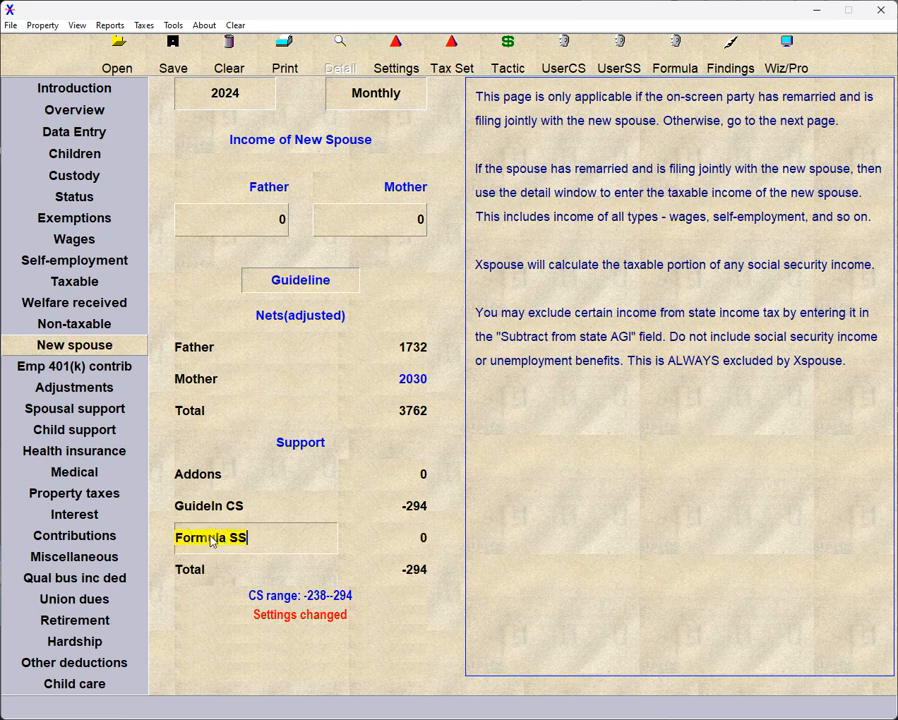
{"action": "left_click", "coordinate": [210, 540]}
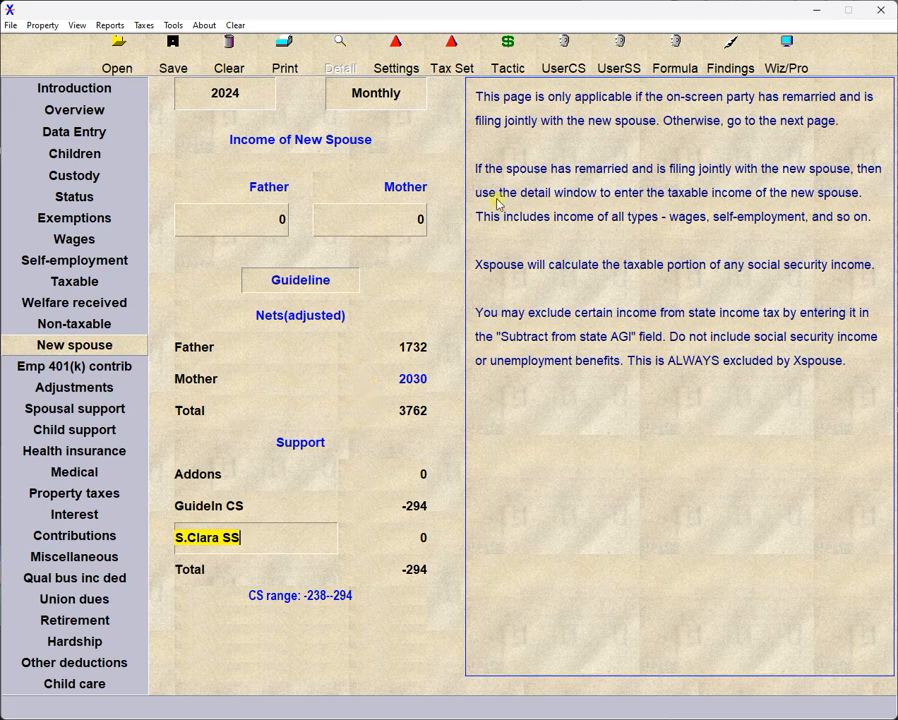
Switch to the Professional screen and set the Father's New spouse income to 123.
{"action": "left_click", "coordinate": [779, 56]}
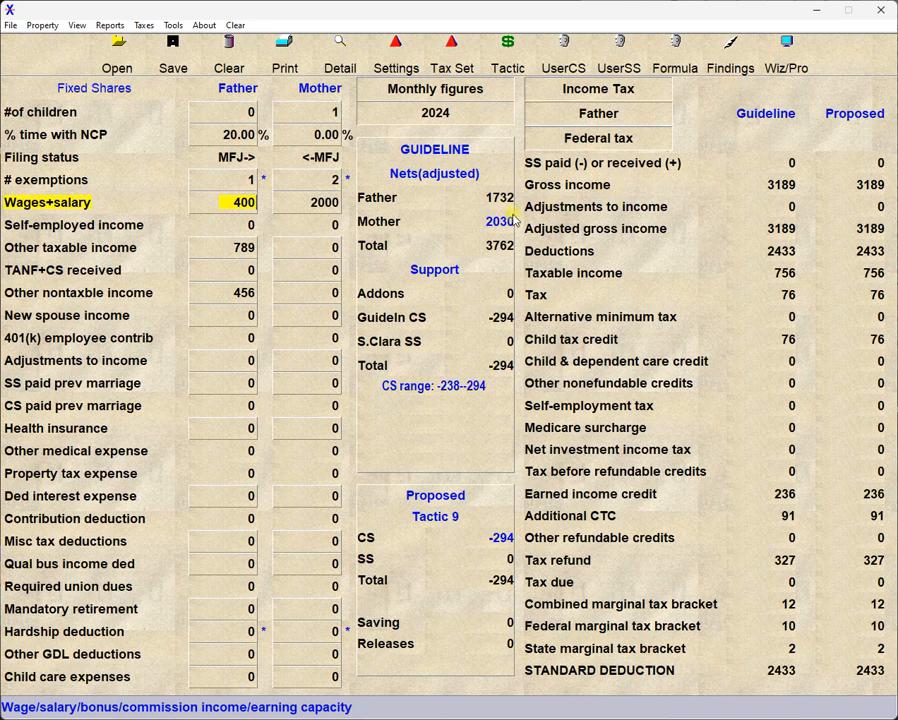
{"action": "left_click", "coordinate": [231, 317]}
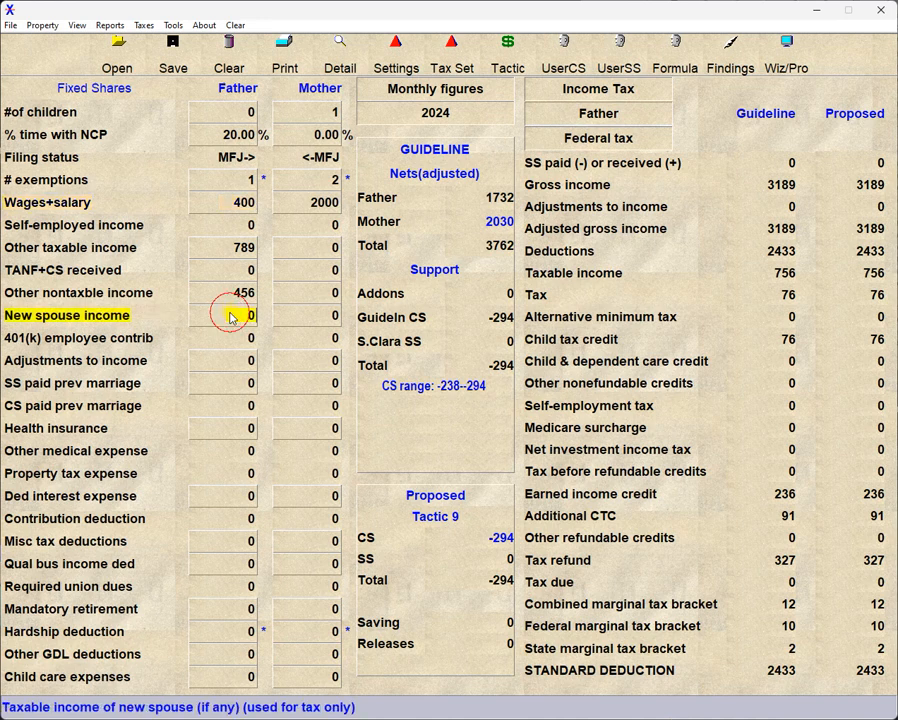
{"action": "type", "text": "123"}
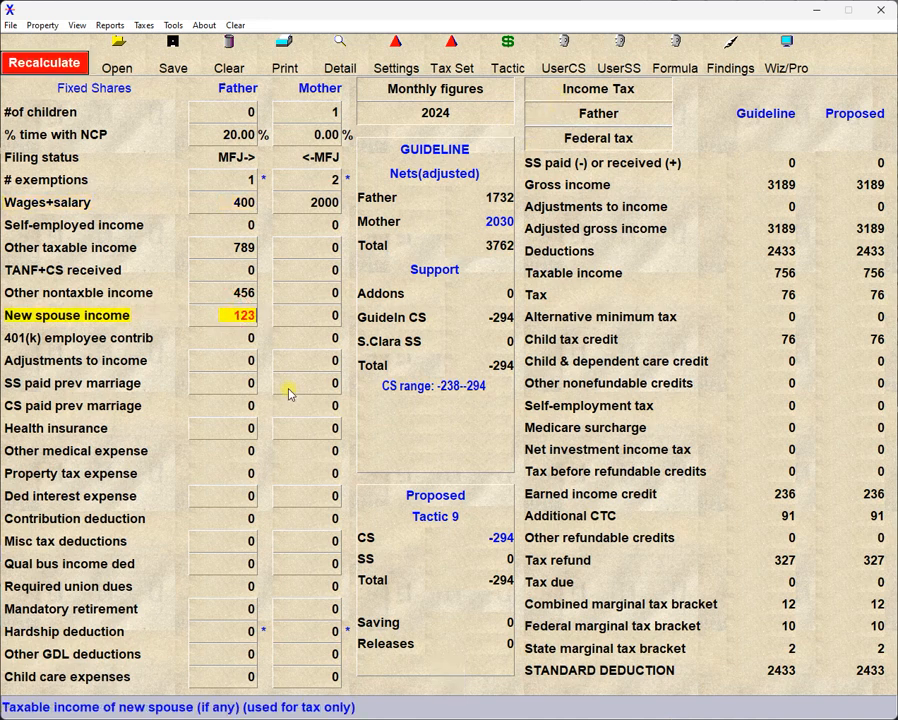
{"action": "key", "text": "Return"}
Check the New spouse income in the Wizard, view the Emp 401(k) contrib page, and return to the Professional screen.
{"action": "left_click", "coordinate": [784, 58]}
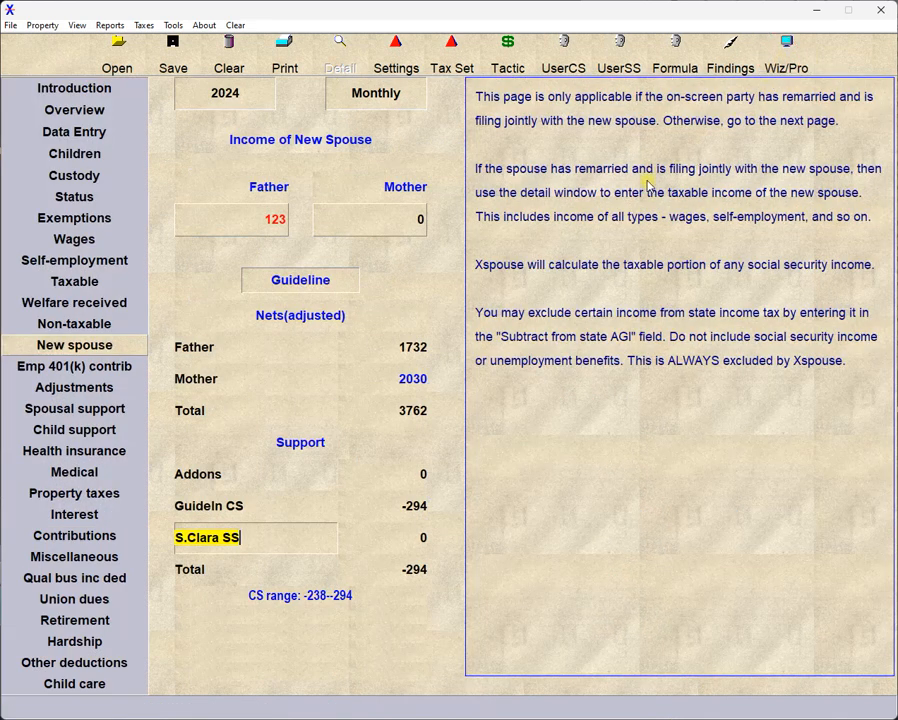
{"action": "left_click", "coordinate": [115, 367]}
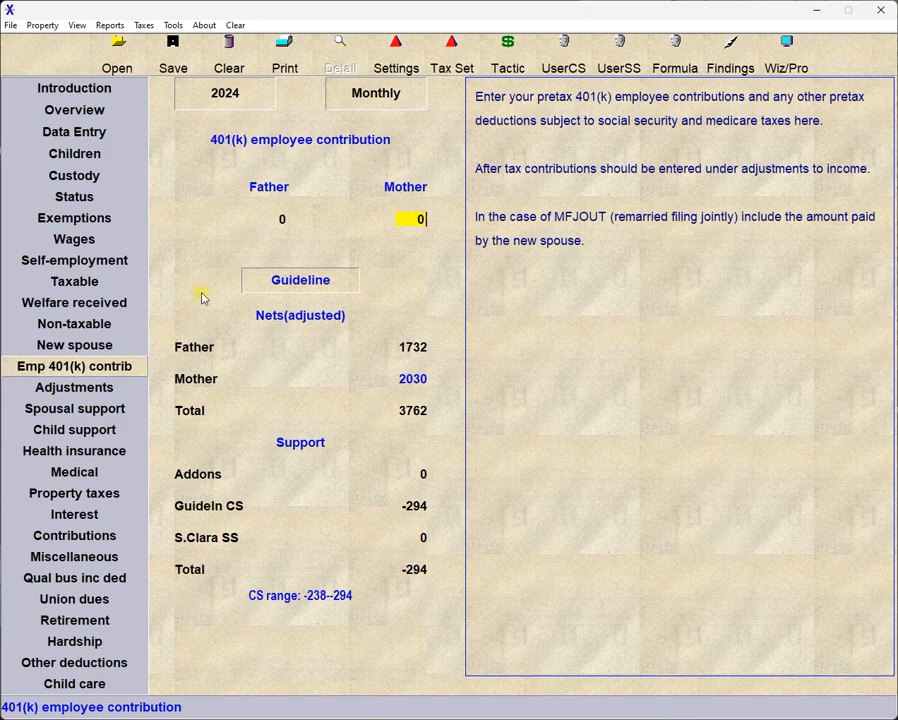
{"action": "left_click", "coordinate": [788, 58]}
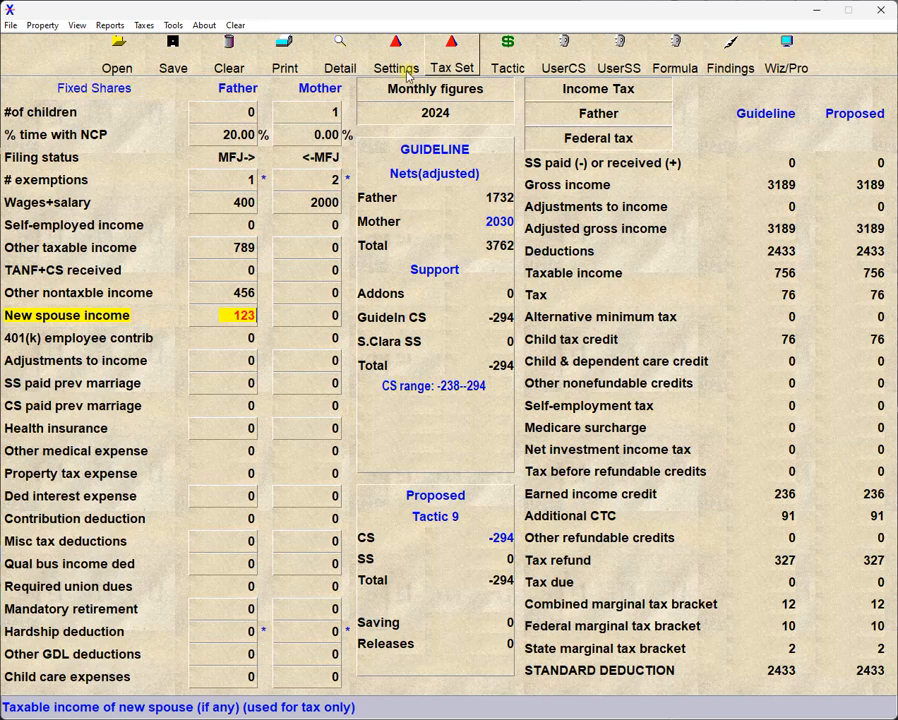
Try the Wizard and Professional options of the User interface preference, cancel the preferences, and switch to the Wizard and back.
{"action": "left_click", "coordinate": [10, 26]}
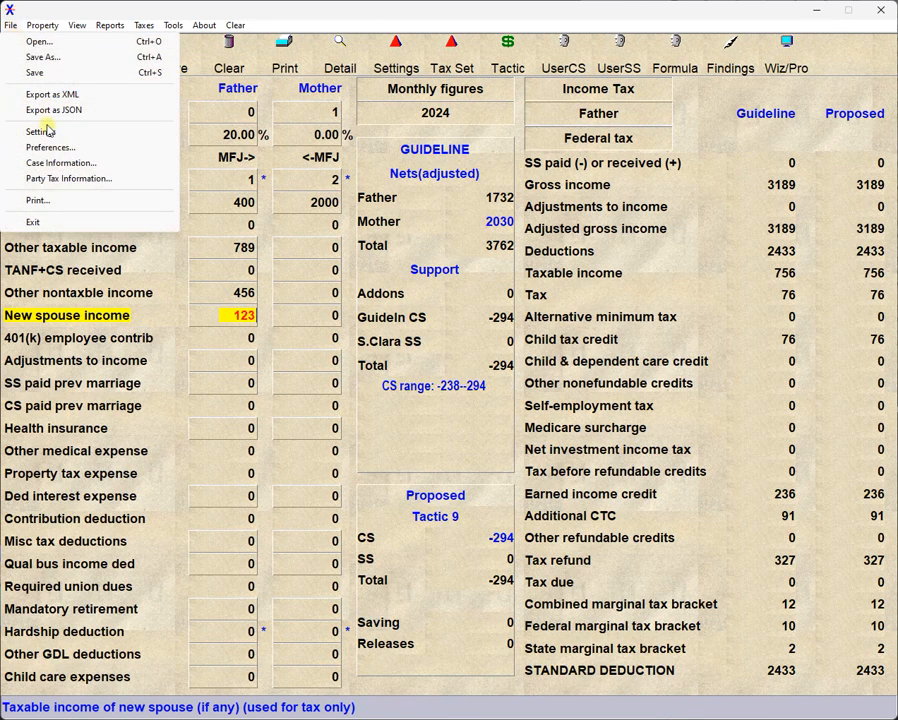
{"action": "left_click", "coordinate": [48, 148]}
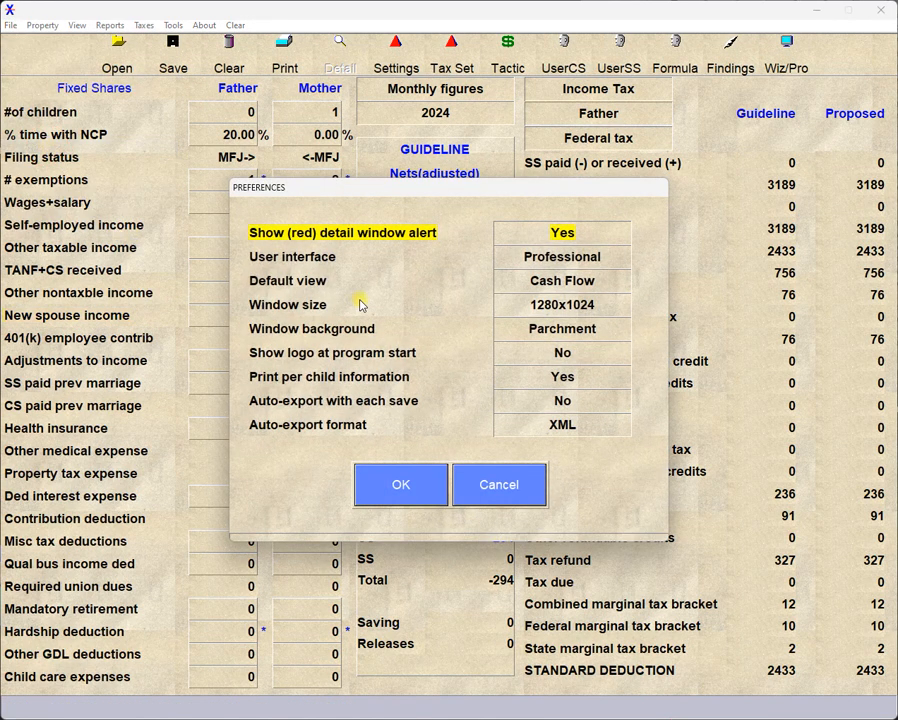
{"action": "left_click", "coordinate": [574, 262]}
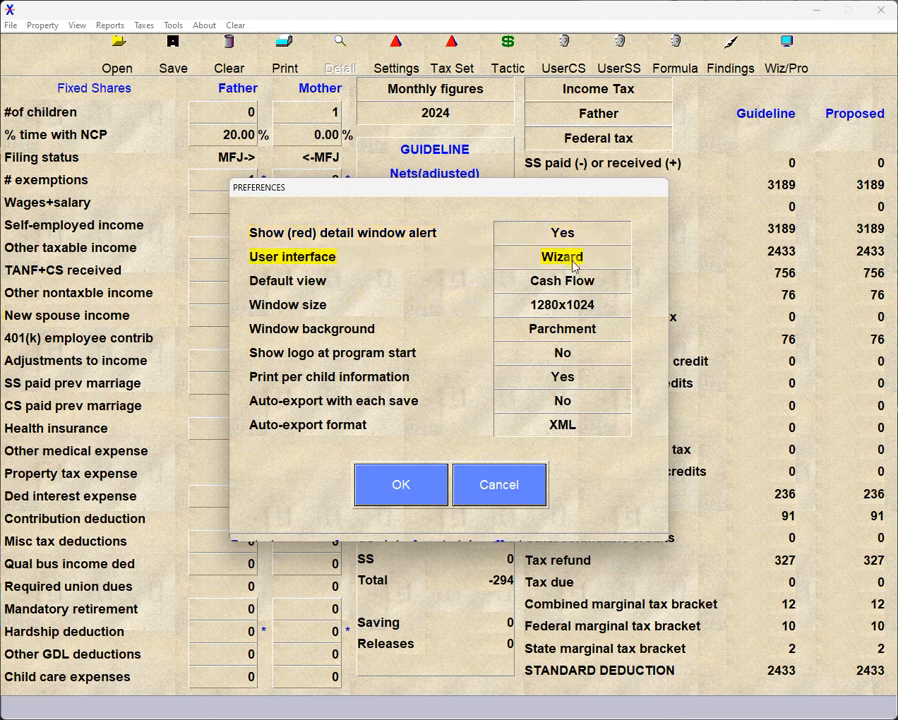
{"action": "left_click", "coordinate": [574, 264]}
{"action": "left_click", "coordinate": [574, 262]}
{"action": "left_click", "coordinate": [576, 260]}
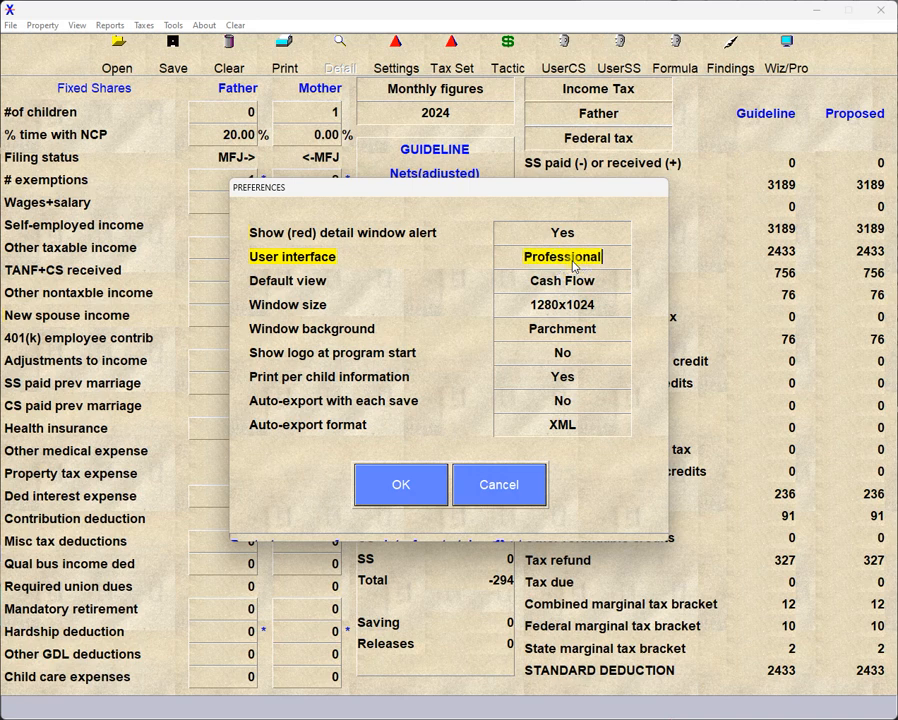
{"action": "left_click", "coordinate": [481, 496]}
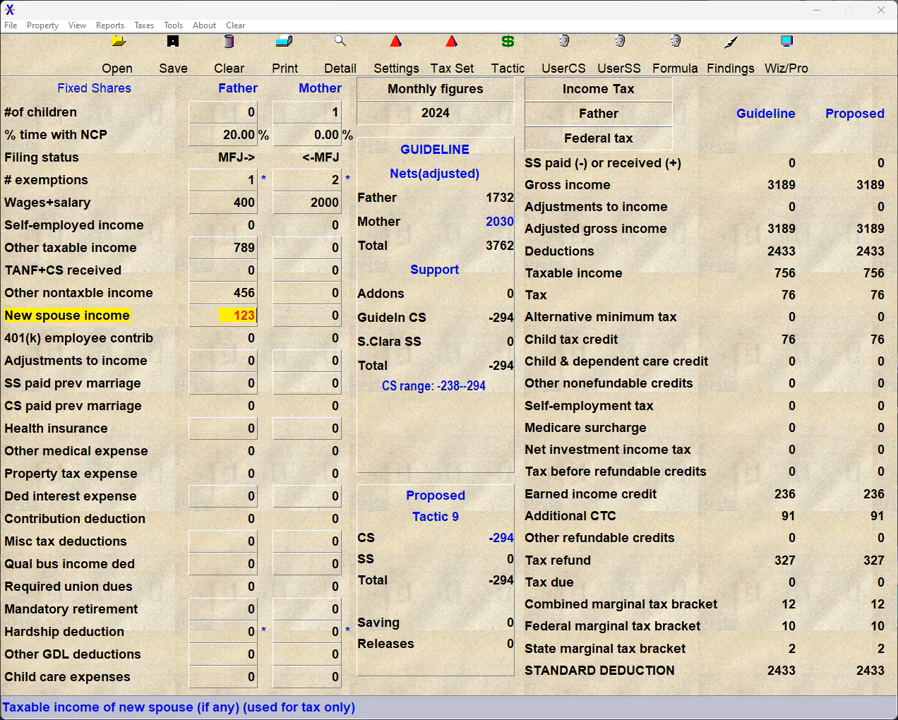
{"action": "left_click", "coordinate": [786, 55]}
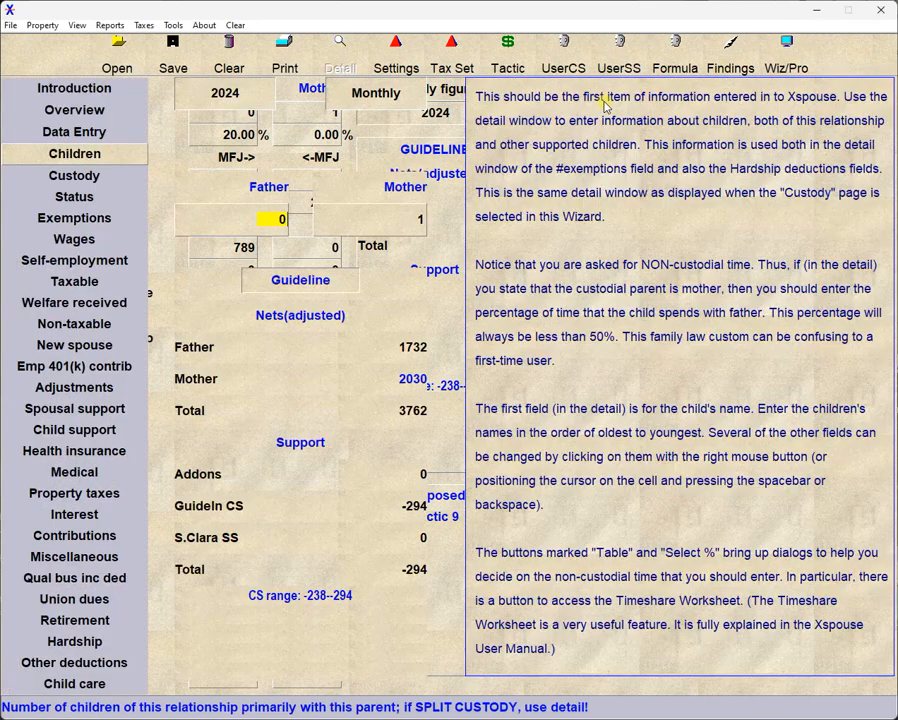
{"action": "left_click", "coordinate": [786, 55]}
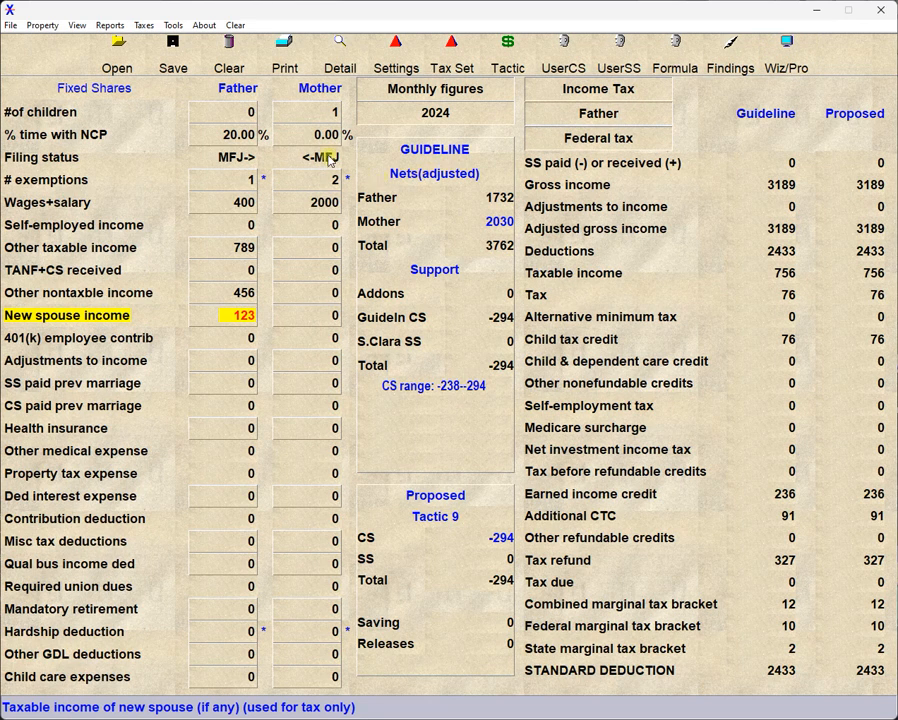
Set the Mother's number of children to 4 and the Father's % time with NCP to 30, and recalculate support.
{"action": "left_click", "coordinate": [324, 113]}
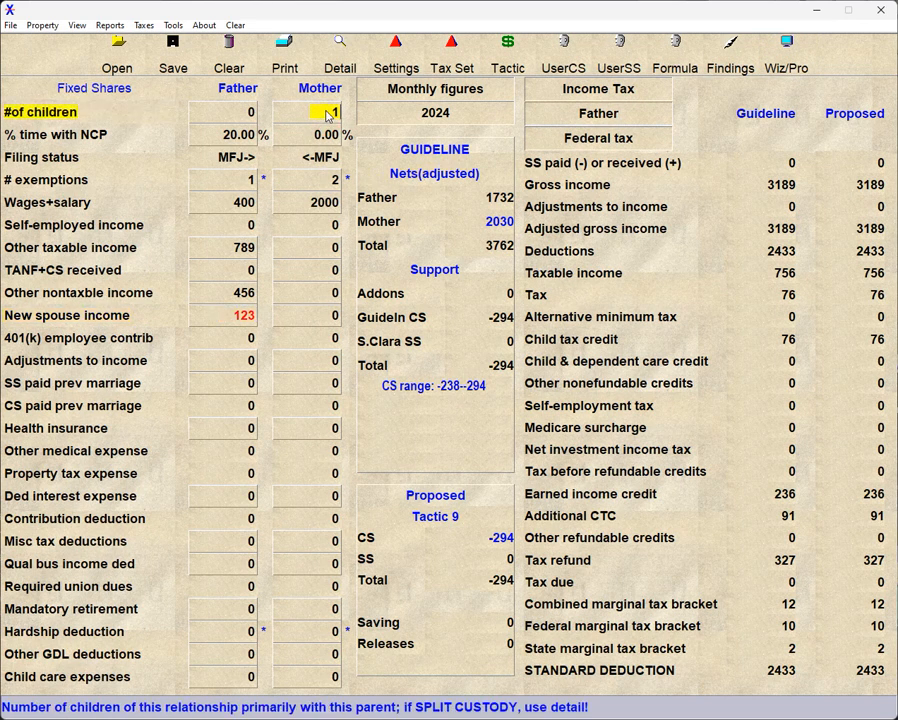
{"action": "type", "text": "4"}
{"action": "left_click", "coordinate": [231, 136]}
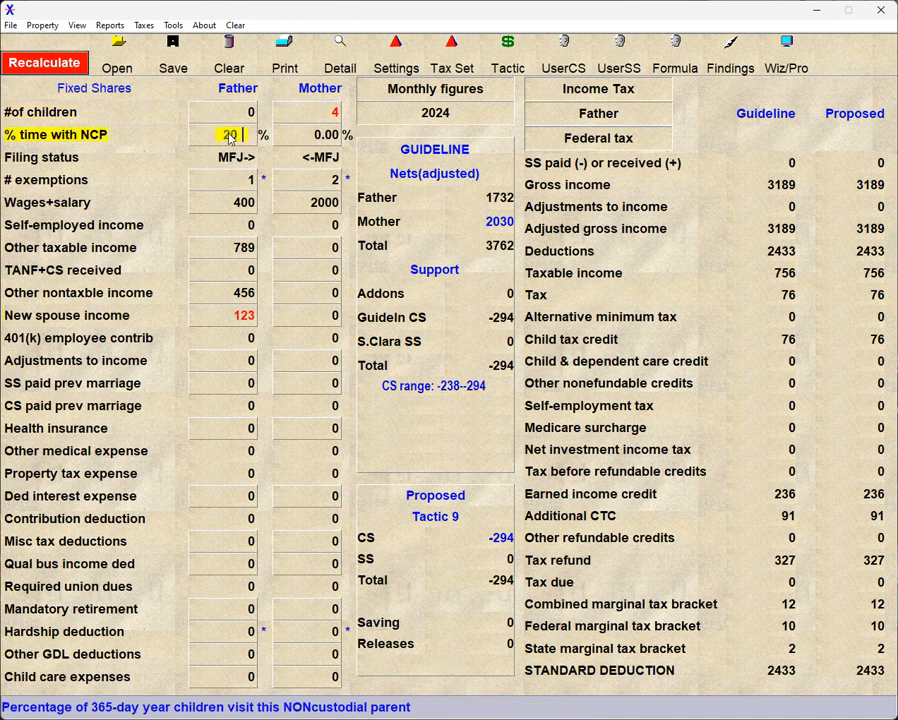
{"action": "type", "text": "30"}
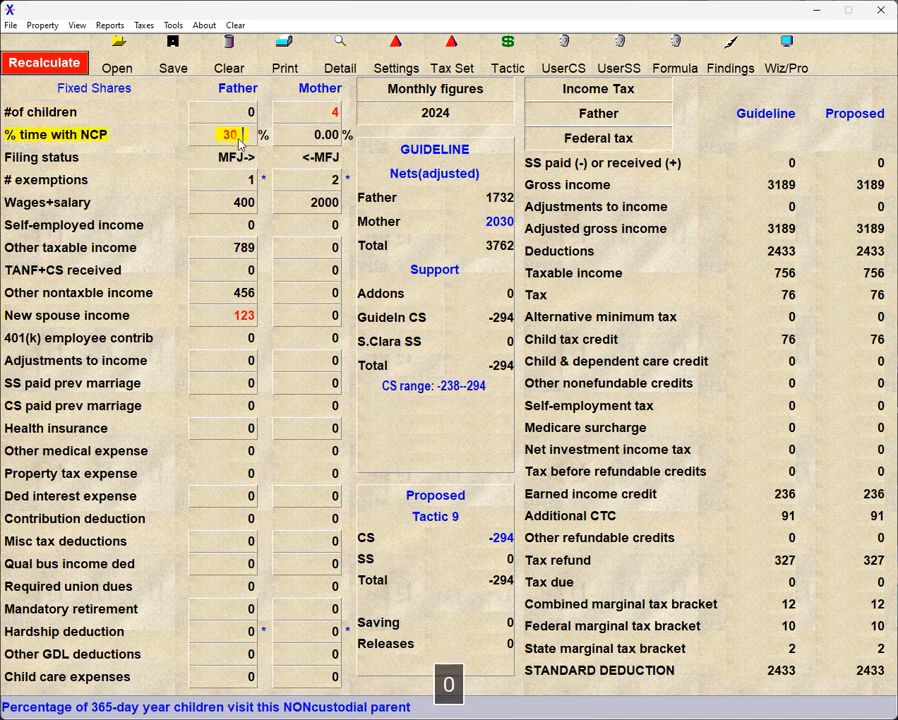
{"action": "left_click", "coordinate": [44, 63]}
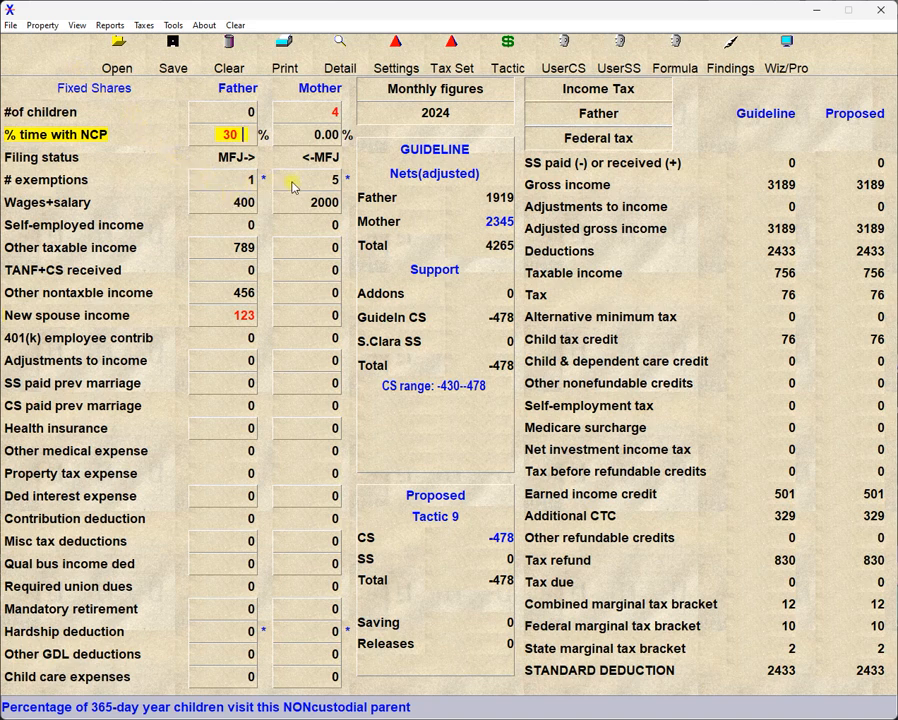
Open the Children detail window from the Mother's field and cycle child 1's noncustodial time unit and period back to Days per Year.
{"action": "left_click", "coordinate": [320, 115]}
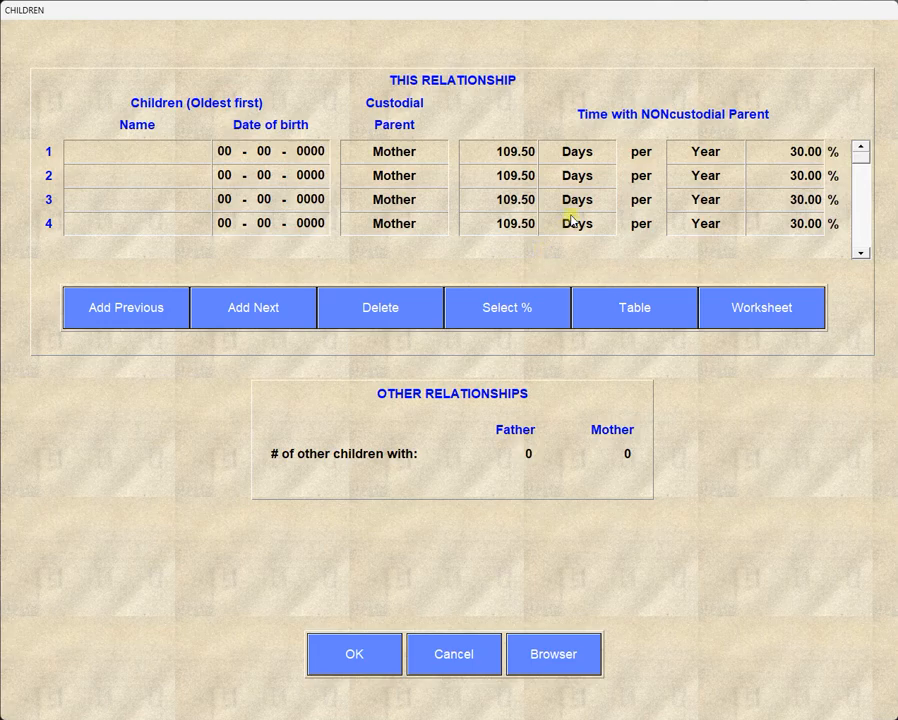
{"action": "left_click", "coordinate": [579, 160]}
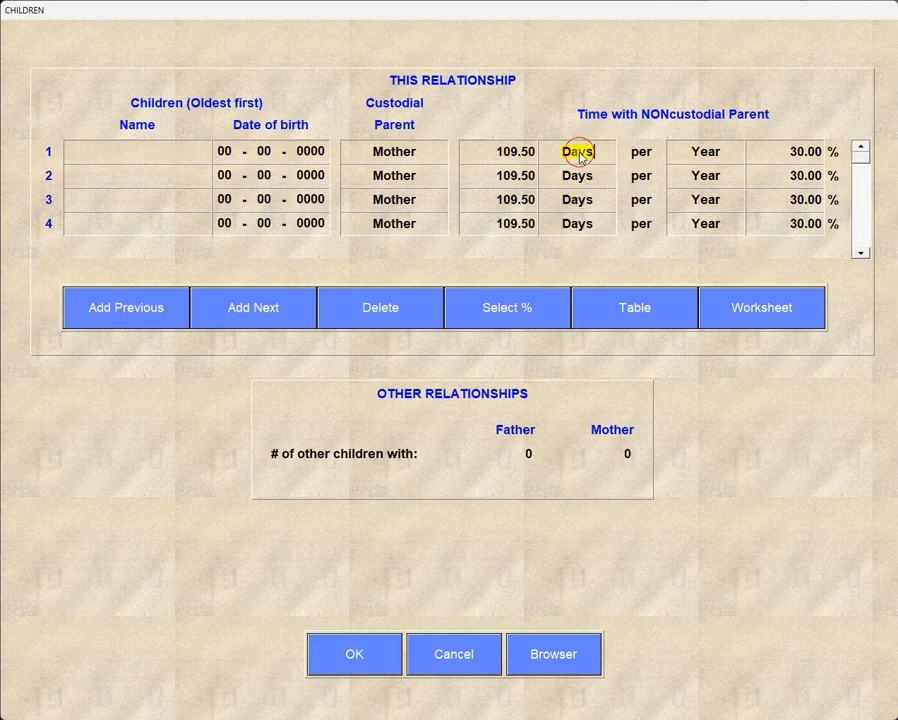
{"action": "key", "text": "space"}
{"action": "key", "text": "space"}
{"action": "key", "text": "space"}
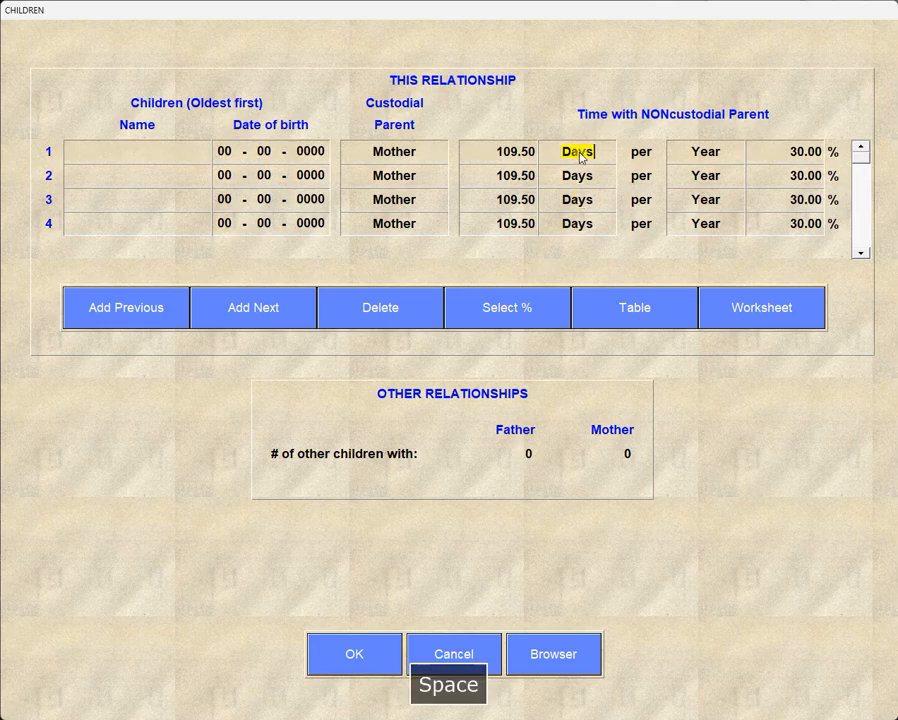
{"action": "left_click", "coordinate": [696, 152]}
{"action": "key", "text": "space"}
{"action": "key", "text": "space"}
{"action": "key", "text": "space"}
{"action": "key", "text": "space"}
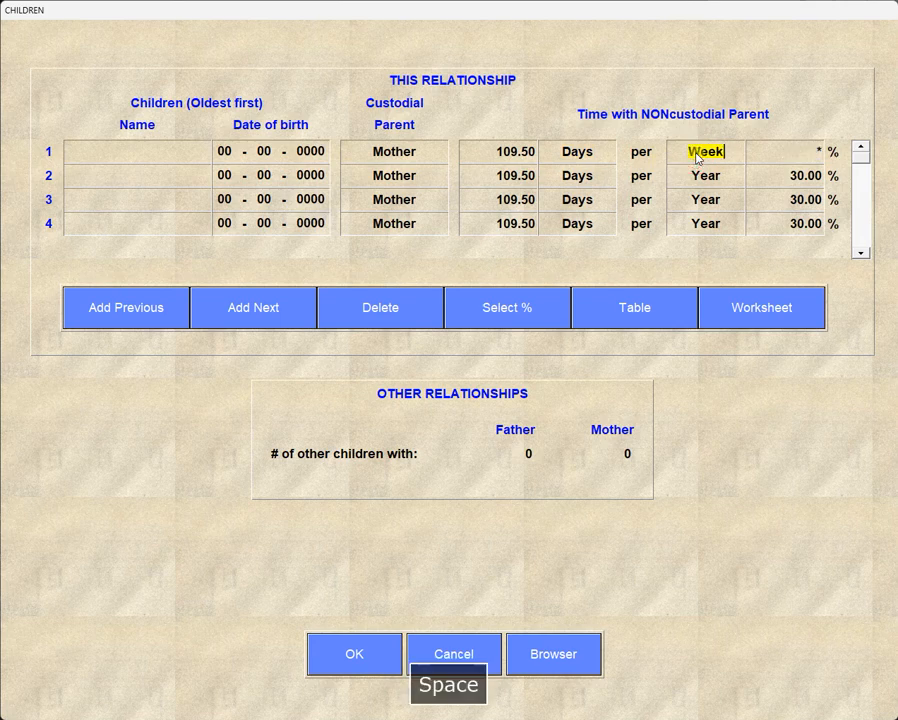
View the Select %, Table and Worksheet timeshare tools for child 1, cancelling each, and cancel the Children detail window.
{"action": "left_click", "coordinate": [508, 314]}
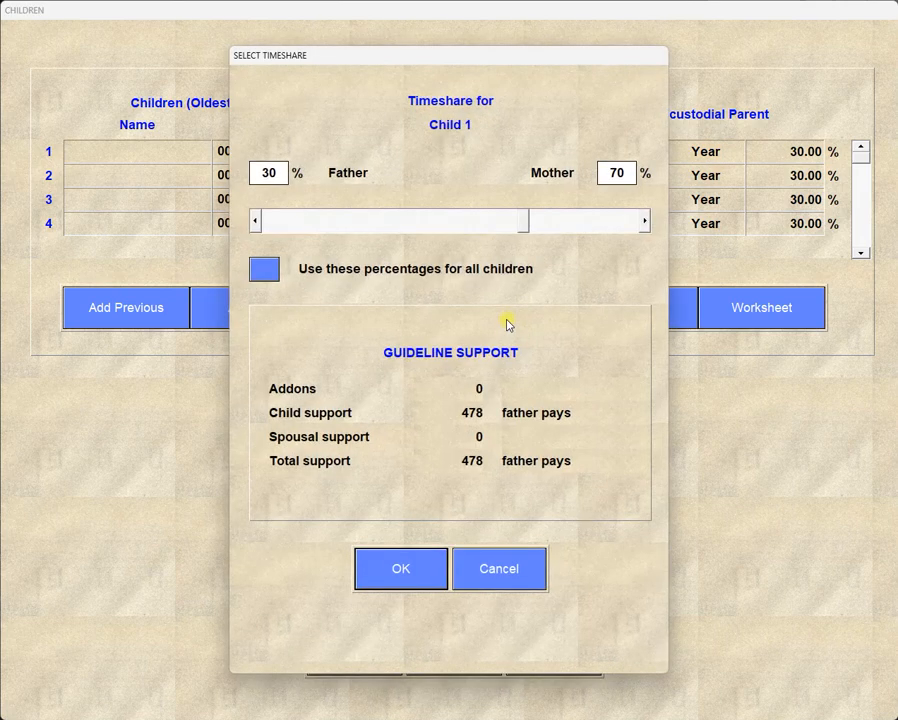
{"action": "left_click", "coordinate": [520, 570]}
{"action": "left_click", "coordinate": [618, 316]}
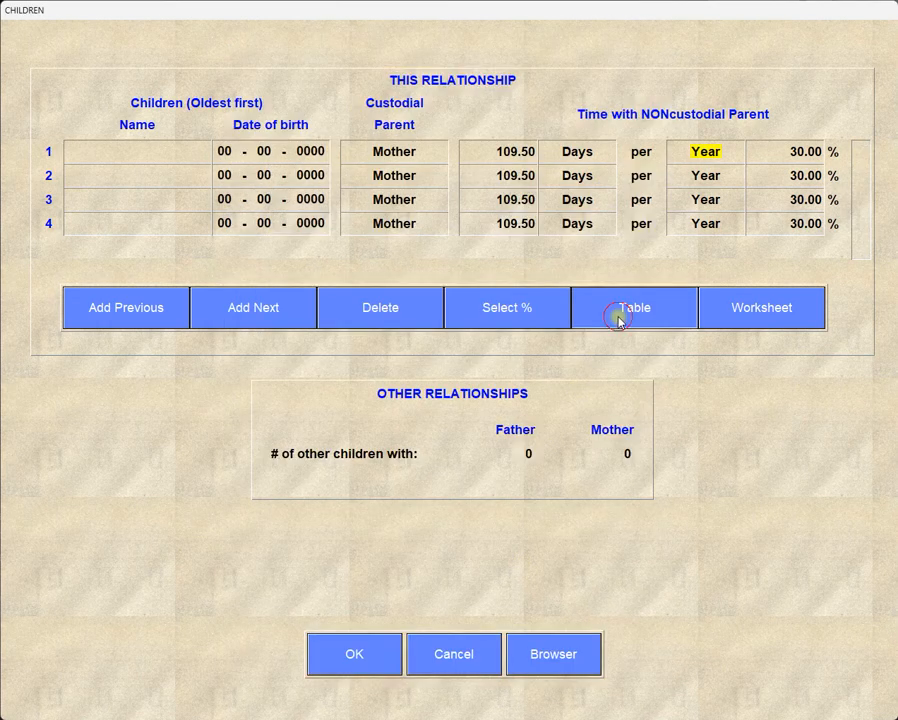
{"action": "left_click", "coordinate": [471, 619]}
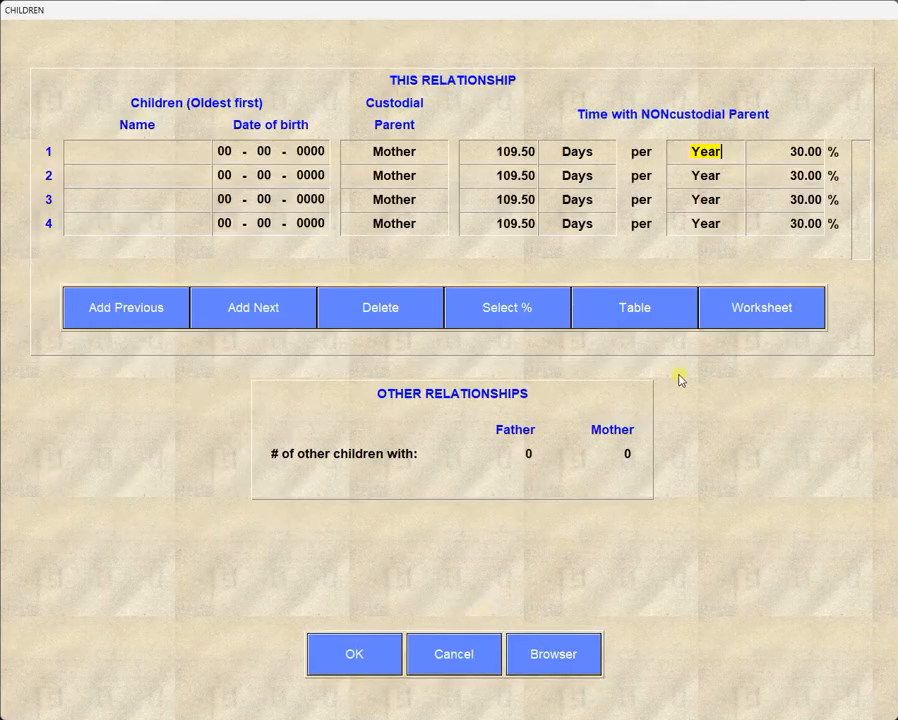
{"action": "left_click", "coordinate": [738, 305]}
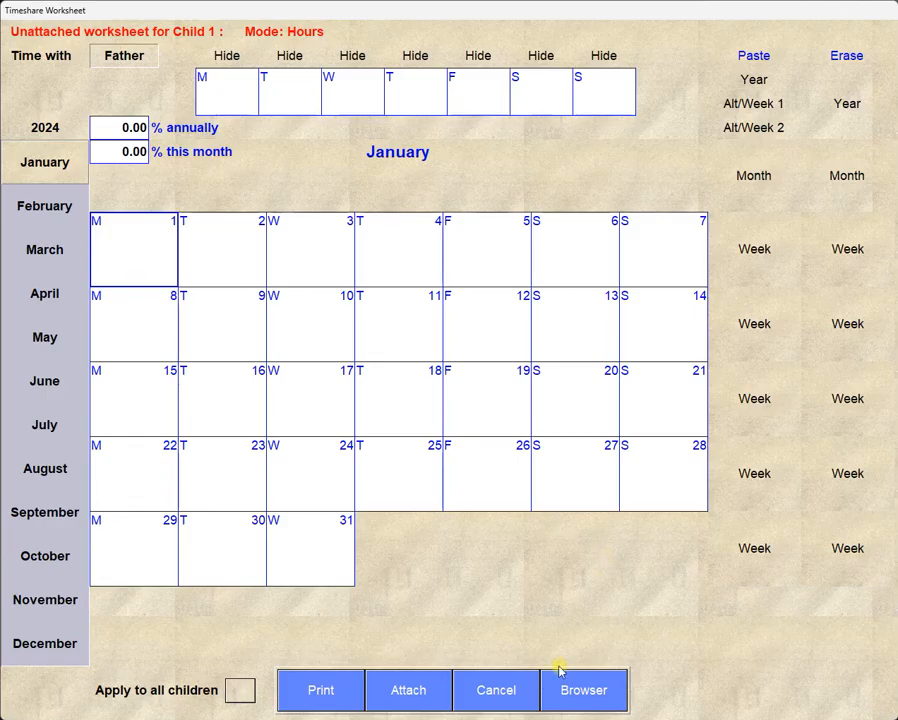
{"action": "left_click", "coordinate": [514, 679]}
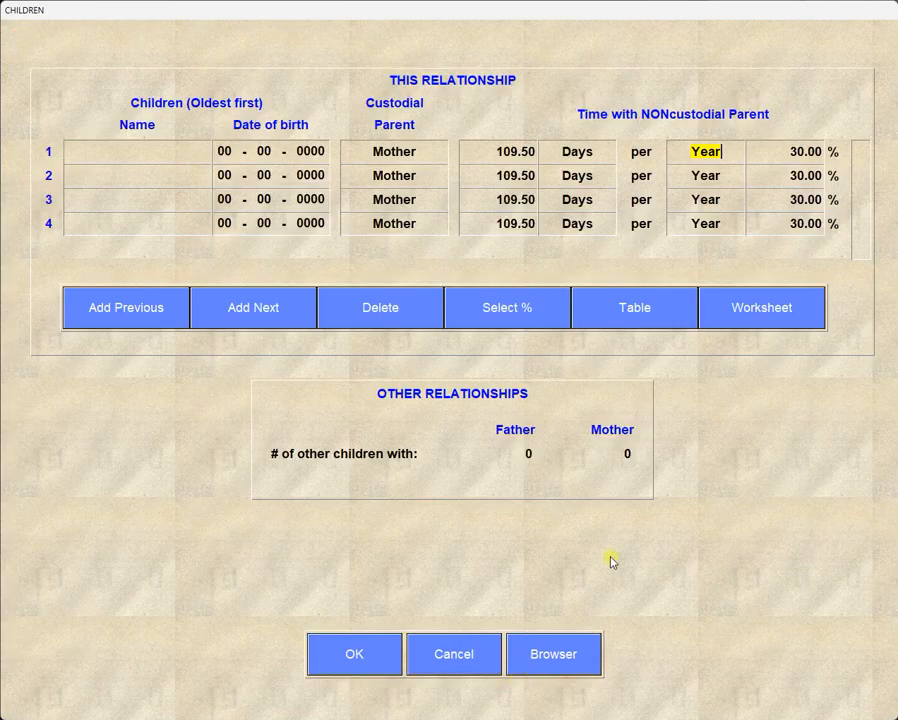
{"action": "left_click", "coordinate": [472, 660]}
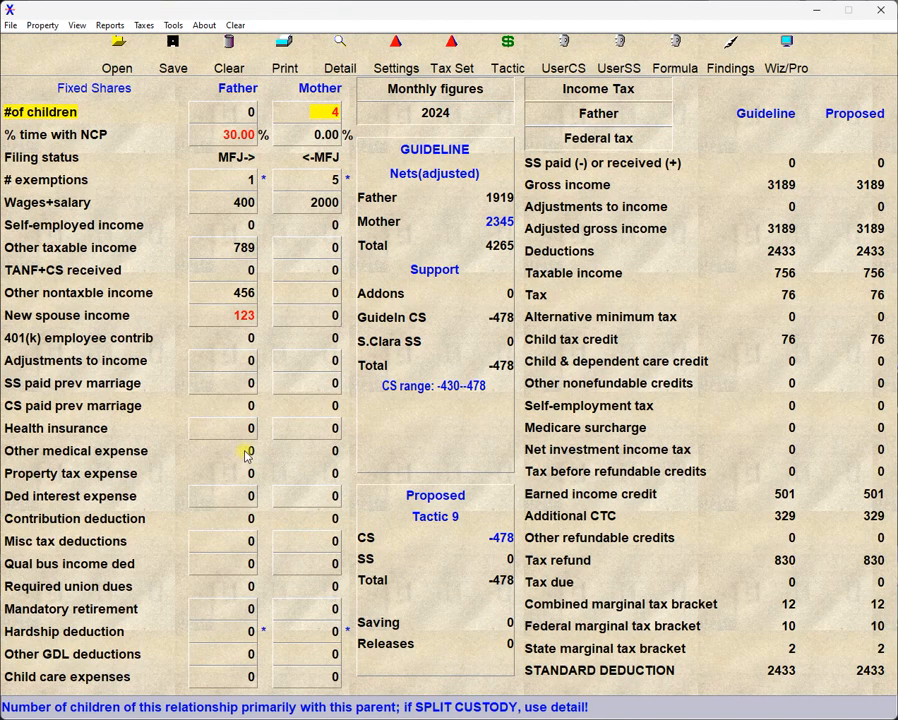